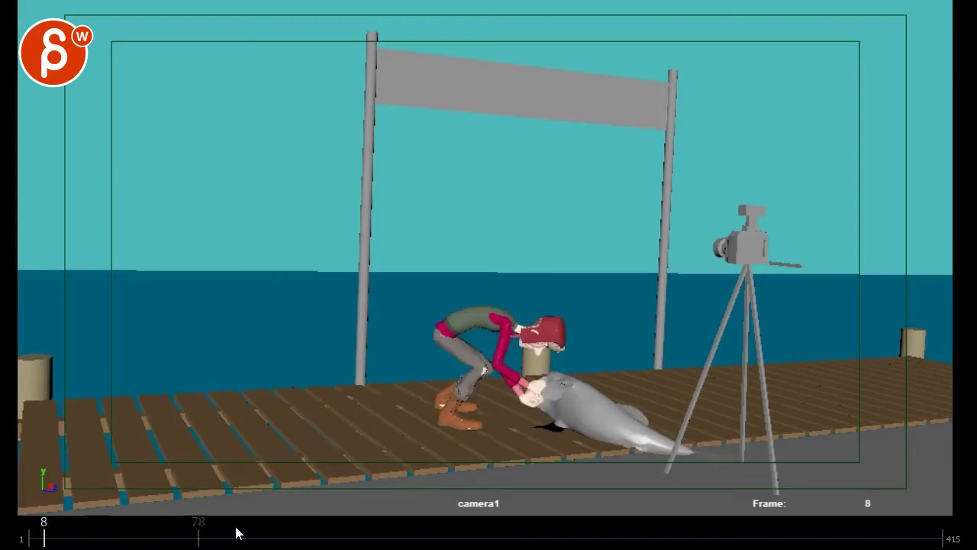
- Scrub the animation to frame 89, where the character crouches behind the dolphin
left_click_drag(112, 533, 221, 536)
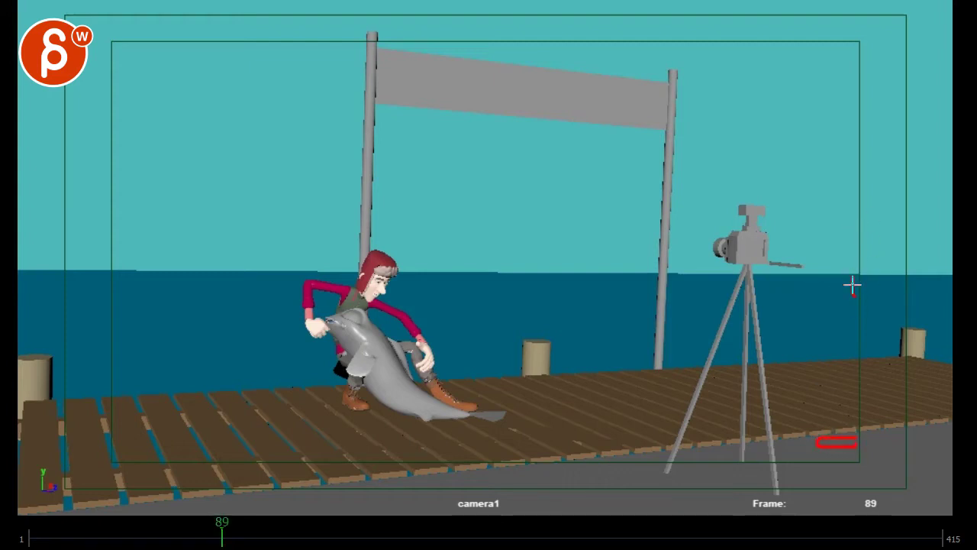
left_click_drag(847, 298, 851, 333)
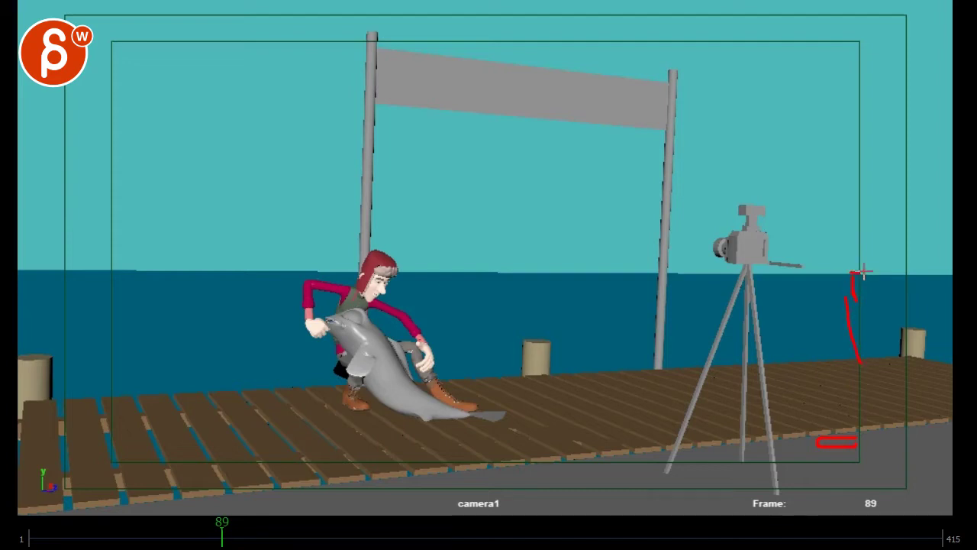
mouse_move(850, 271)
left_mouse_down()
mouse_move(858, 122)
mouse_move(841, 191)
mouse_move(817, 223)
mouse_move(767, 227)
mouse_move(777, 224)
mouse_move(762, 219)
mouse_move(770, 216)
mouse_move(761, 200)
mouse_move(755, 206)
mouse_move(773, 183)
left_mouse_up()
left_click(854, 110)
key("Delete")
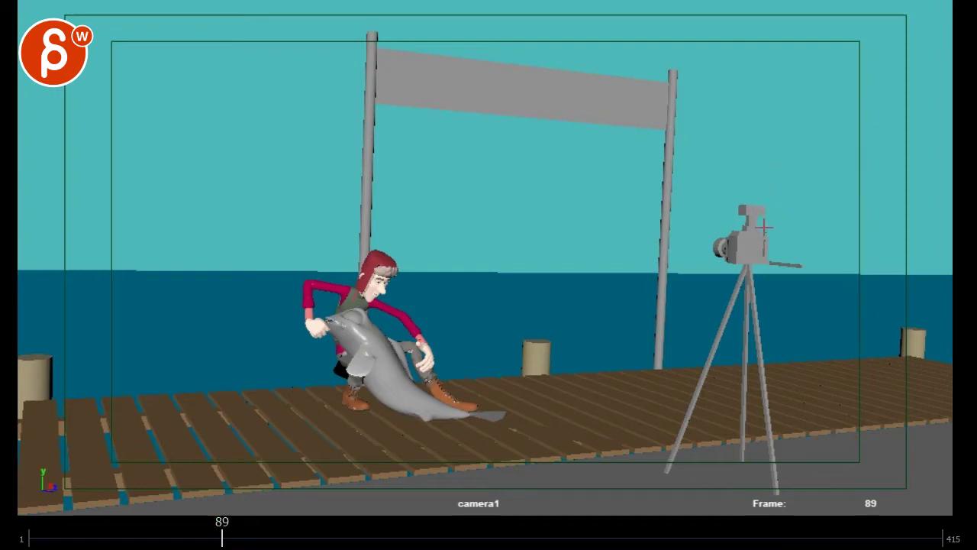
- On frame 89, sketch a camera operator behind the tripod in red, with head, back and one arm reaching to the camera
mouse_move(763, 230)
left_mouse_down()
mouse_move(797, 210)
mouse_move(769, 221)
mouse_move(787, 207)
mouse_move(802, 228)
mouse_move(800, 207)
mouse_move(836, 206)
mouse_move(820, 217)
mouse_move(867, 206)
mouse_move(907, 163)
mouse_move(882, 219)
mouse_move(913, 167)
left_mouse_up()
mouse_move(904, 129)
left_mouse_down()
mouse_move(928, 213)
mouse_move(907, 139)
left_mouse_up()
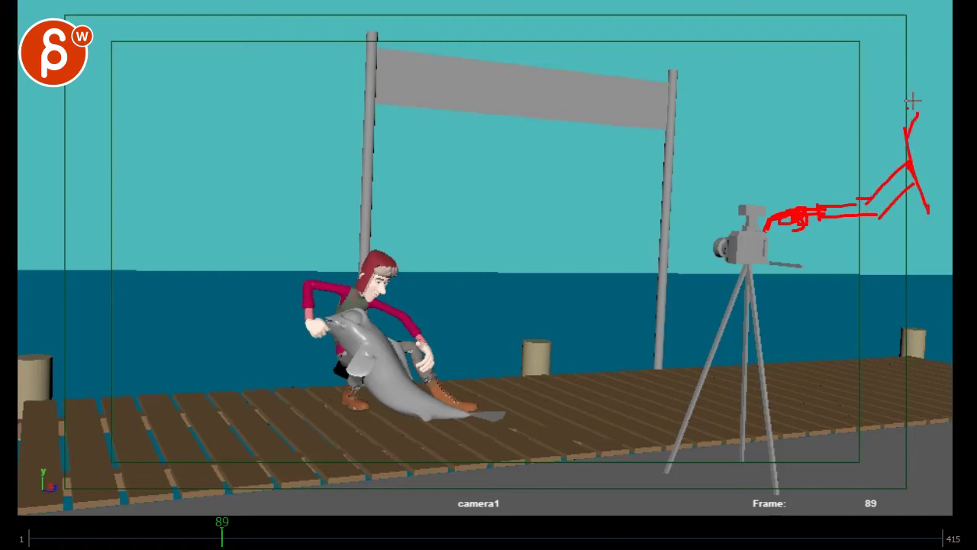
left_click_drag(915, 72, 916, 107)
left_click_drag(915, 100, 908, 108)
mouse_move(916, 74)
left_mouse_down()
mouse_move(928, 51)
mouse_move(926, 84)
left_mouse_up()
left_click_drag(918, 202, 928, 243)
left_click_drag(914, 443, 916, 452)
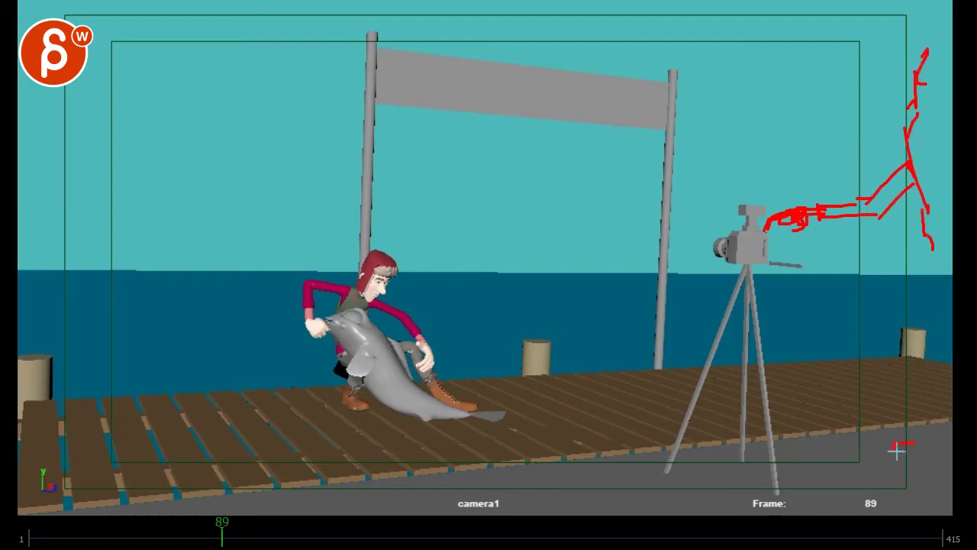
mouse_move(943, 49)
left_mouse_down()
mouse_move(931, 233)
mouse_move(960, 446)
left_mouse_up()
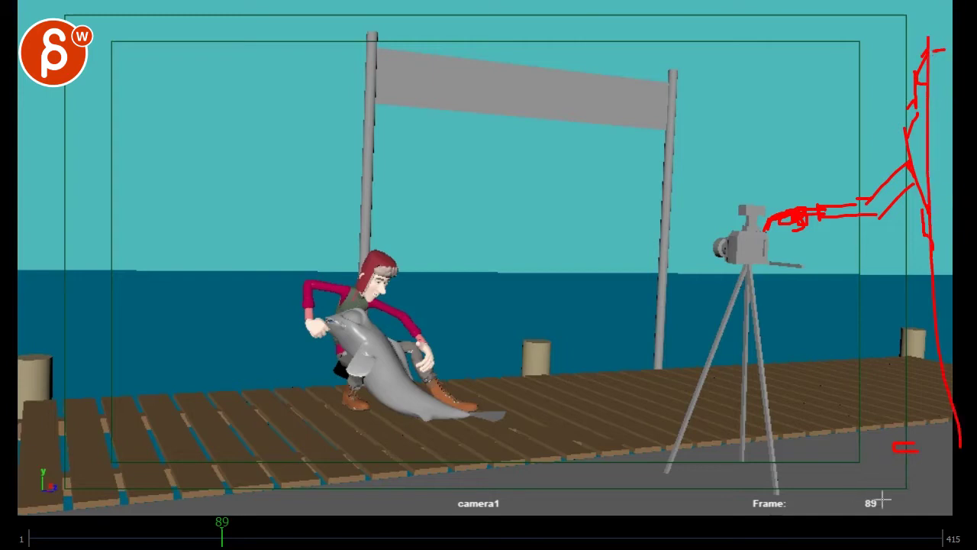
- Add the body contour, long legs and feet to the camera operator sketched on frame 89
mouse_move(884, 490)
left_mouse_down()
mouse_move(875, 461)
mouse_move(931, 443)
left_mouse_up()
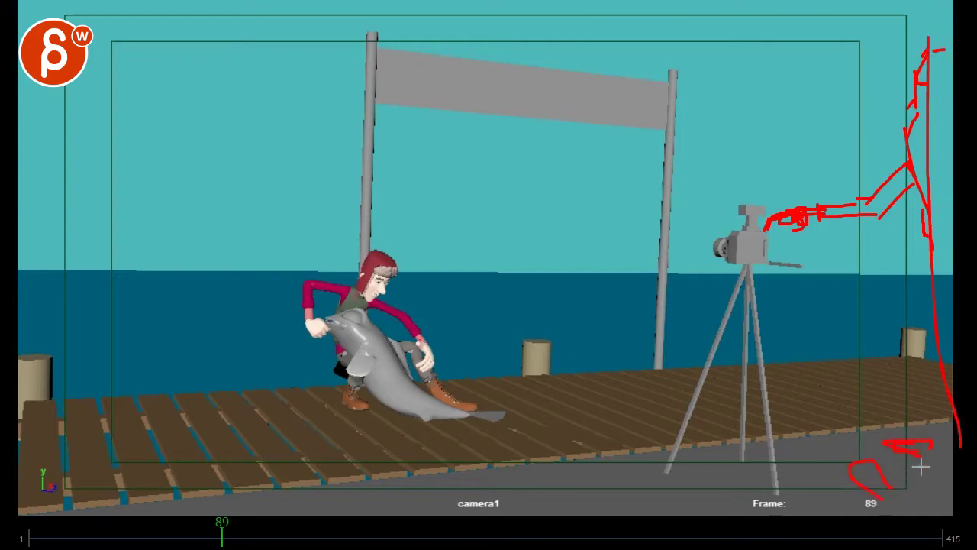
left_click_drag(901, 70, 884, 296)
left_click_drag(897, 106, 901, 479)
left_click_drag(887, 157, 915, 418)
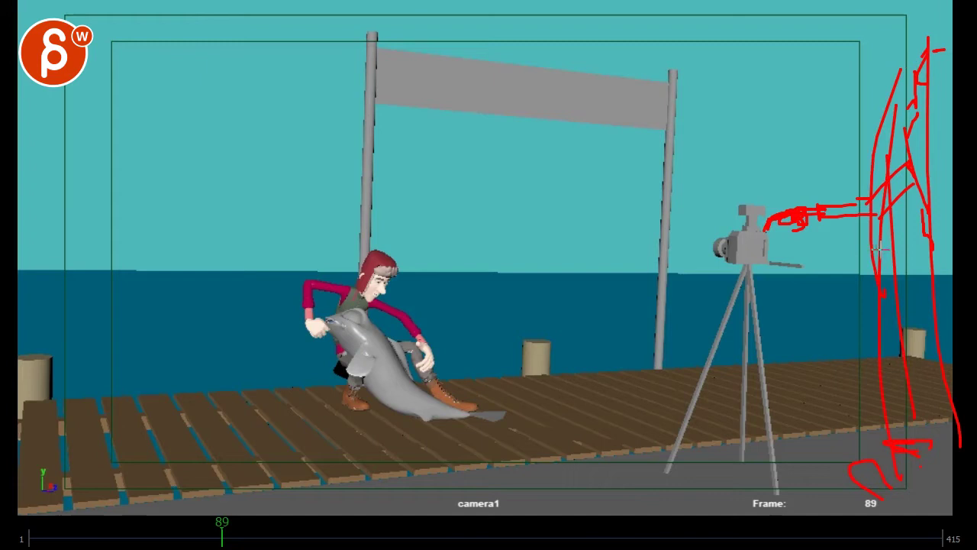
left_click_drag(903, 298, 910, 303)
- Draw a curved arrow from the crouching character toward the water and a raised stroke above the operator's reaching hand
left_click_drag(412, 320, 125, 292)
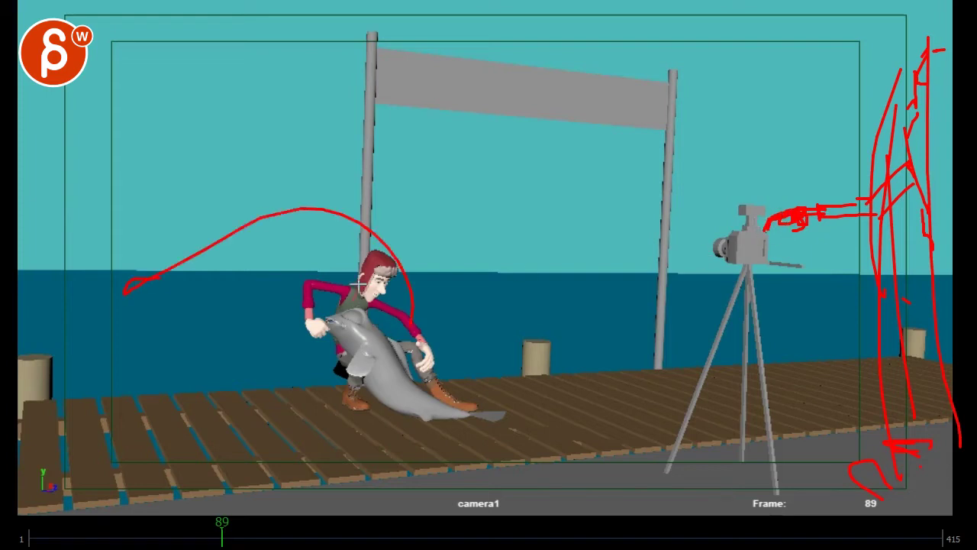
mouse_move(866, 185)
left_mouse_down()
mouse_move(787, 170)
mouse_move(791, 221)
left_mouse_up()
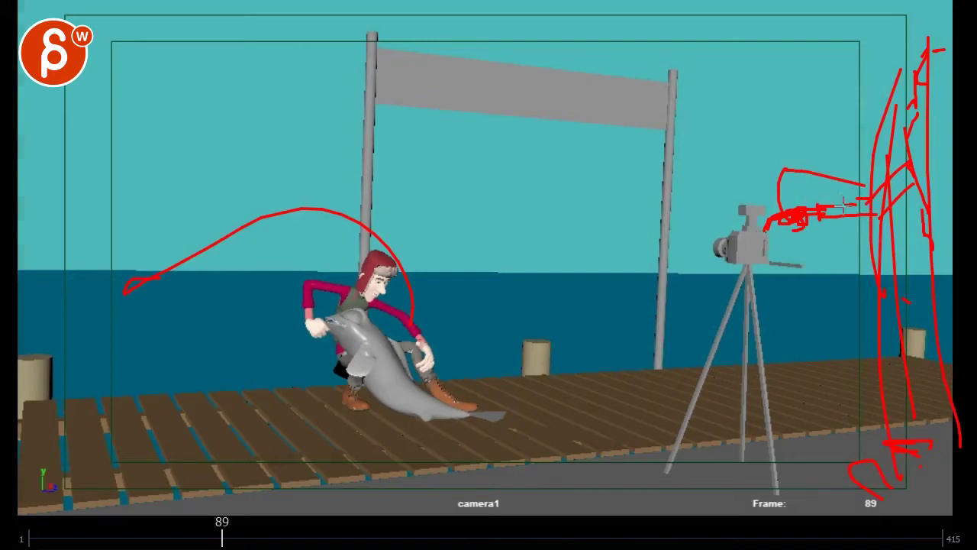
- On frame 90, sketch a bent arm with its hand above the camera and a curved arrow from the character toward the water
key("Right")
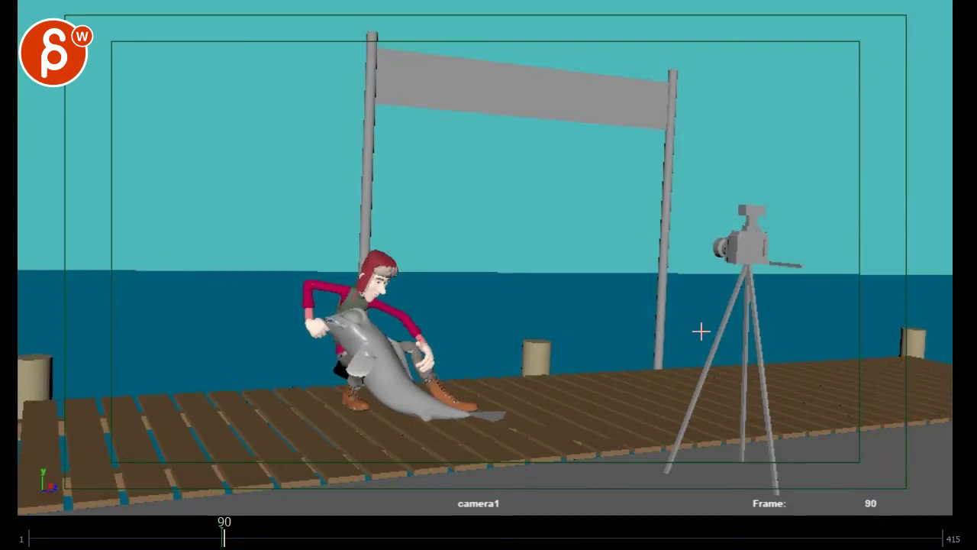
mouse_move(913, 174)
left_mouse_down()
mouse_move(881, 205)
mouse_move(904, 210)
mouse_move(840, 230)
left_mouse_up()
mouse_move(906, 210)
left_mouse_down()
mouse_move(832, 223)
mouse_move(789, 197)
mouse_move(780, 174)
mouse_move(766, 203)
left_mouse_up()
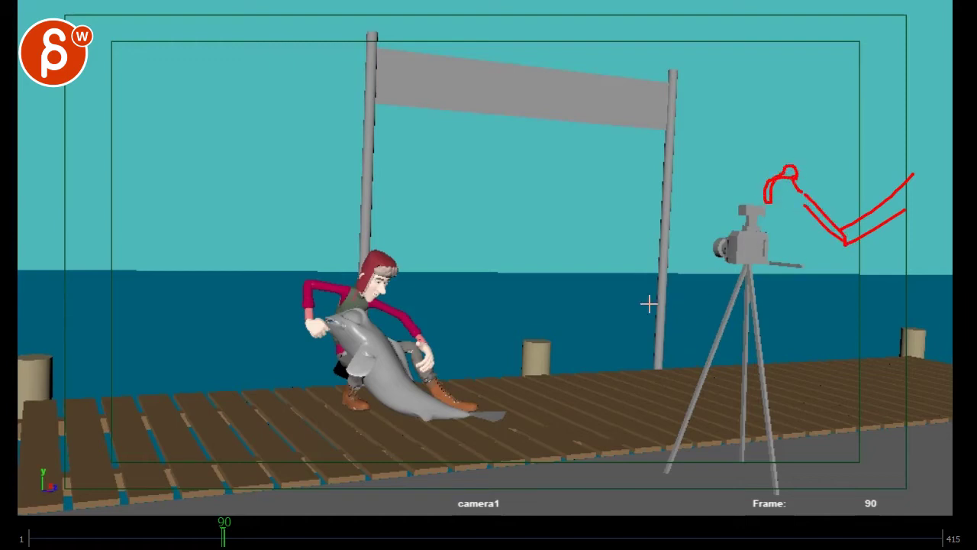
mouse_move(458, 330)
left_mouse_down()
mouse_move(227, 252)
mouse_move(156, 334)
left_mouse_up()
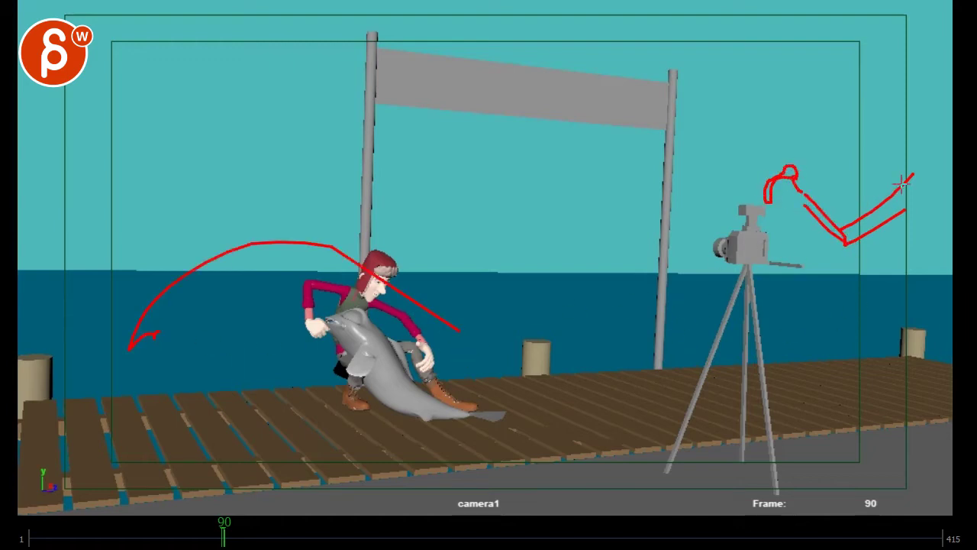
- Sketch a second, lower arm beneath the bent one on frame 90, its hand hanging beside the tripod
left_click_drag(912, 175, 865, 246)
left_click_drag(899, 216, 854, 274)
mouse_move(858, 261)
left_mouse_down()
mouse_move(799, 265)
mouse_move(816, 281)
left_mouse_up()
left_click_drag(808, 266, 792, 309)
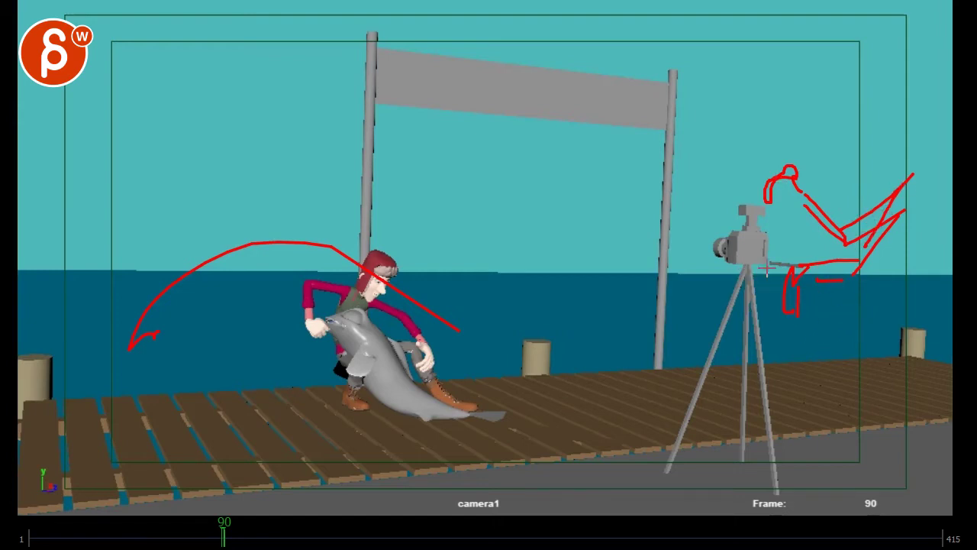
- On frame 91, draw a single red line along the length of the blank banner
key("alt+period")
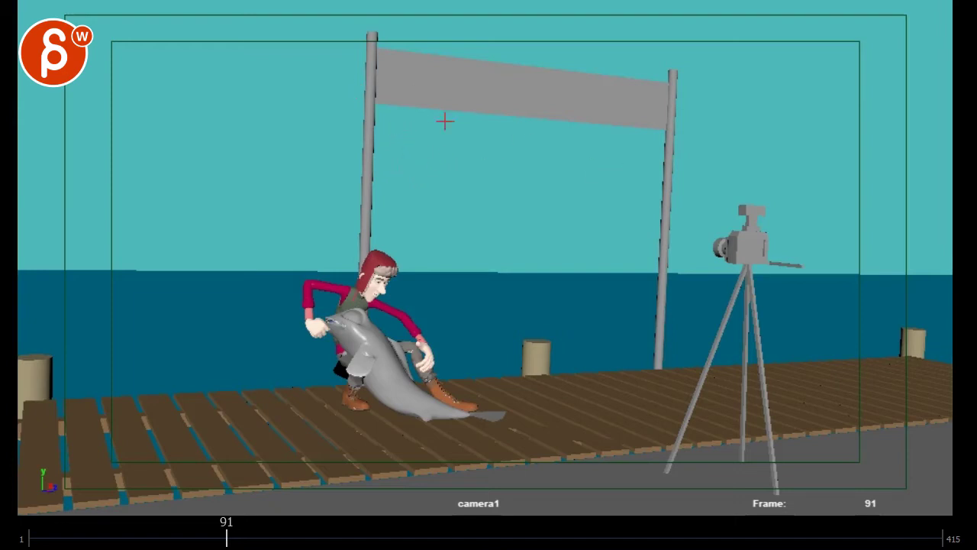
left_click_drag(389, 76, 642, 94)
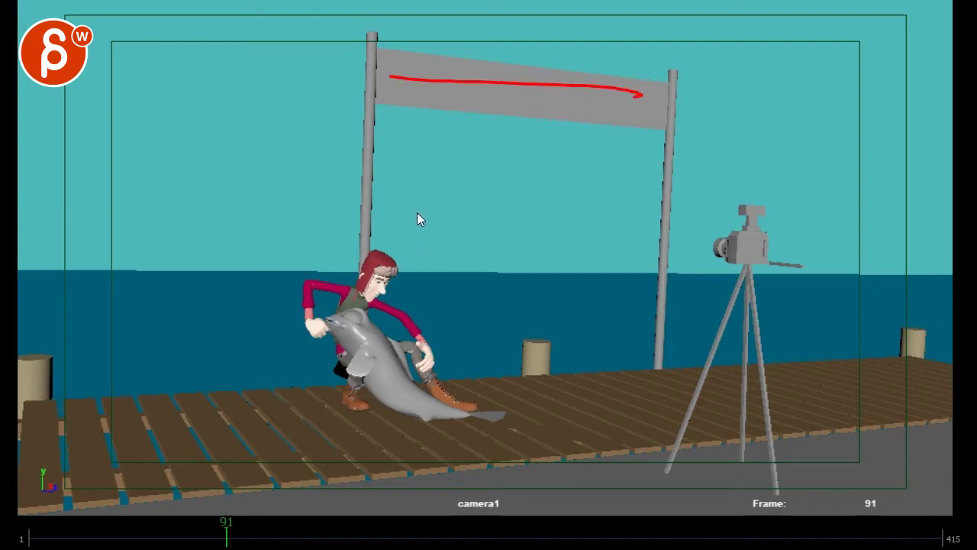
- On frame 92, outline the banner in two halves with hanging strings, placeholder lettering, balloons and ties at the poles
key("alt+period")
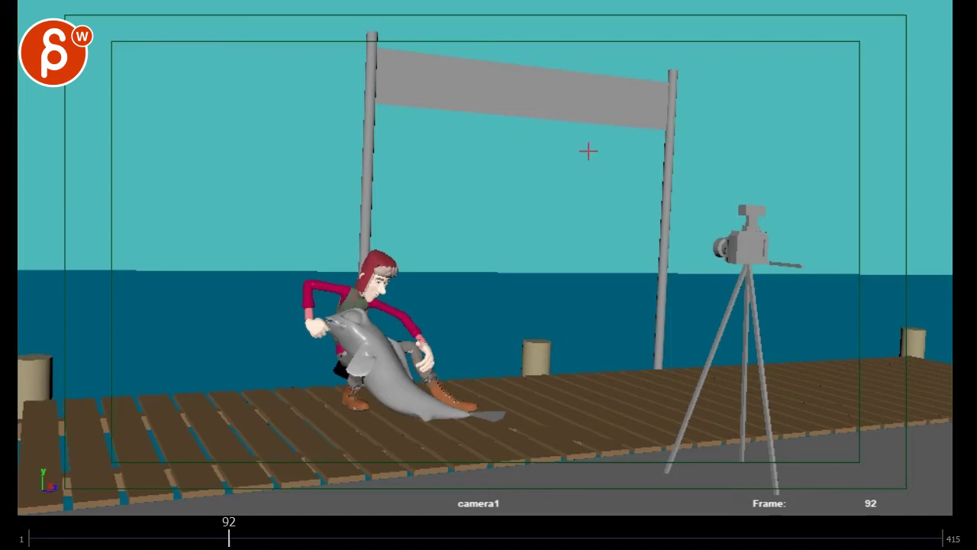
left_click_drag(507, 99, 386, 156)
mouse_move(534, 106)
left_mouse_down()
mouse_move(649, 188)
mouse_move(671, 191)
left_mouse_up()
mouse_move(669, 71)
left_mouse_down()
mouse_move(677, 118)
mouse_move(519, 127)
mouse_move(568, 116)
left_mouse_up()
mouse_move(519, 55)
left_mouse_down()
mouse_move(515, 48)
mouse_move(489, 109)
left_mouse_up()
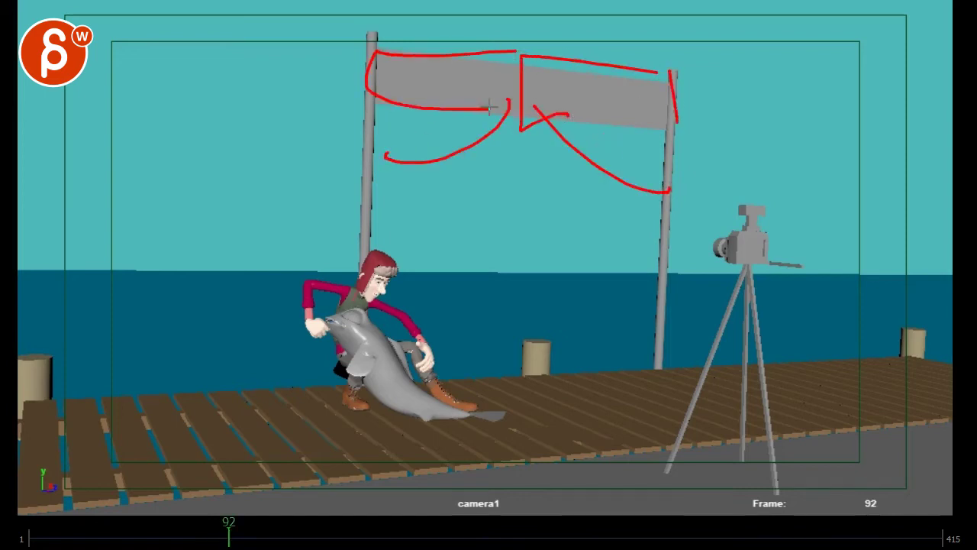
left_click_drag(409, 98, 493, 83)
mouse_move(562, 84)
left_mouse_down()
mouse_move(630, 99)
mouse_move(687, 82)
mouse_move(675, 101)
left_mouse_up()
left_click_drag(345, 62, 367, 84)
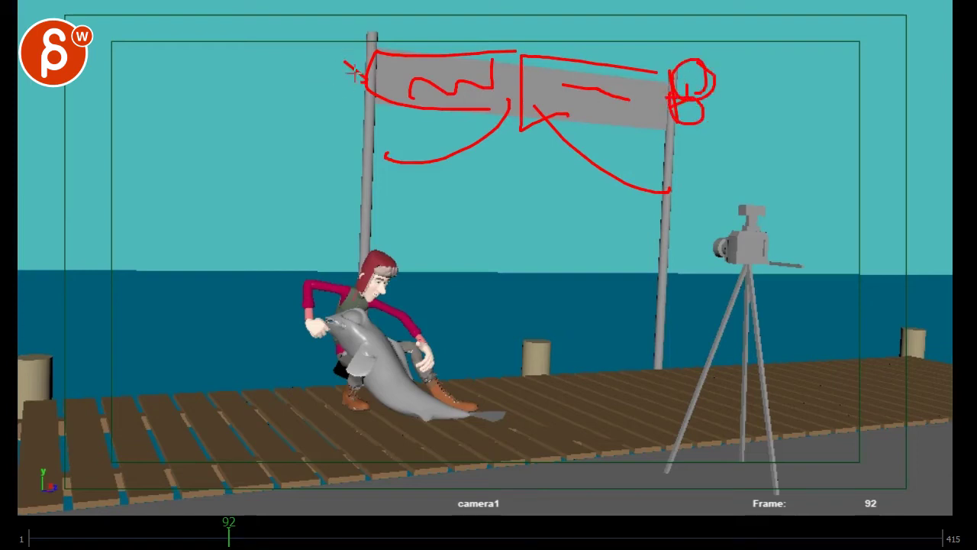
- Add pennant flags along the hanging strings, close the banner's lower edge and mark ties on both poles
mouse_move(378, 156)
left_mouse_down()
mouse_move(462, 170)
mouse_move(503, 126)
left_mouse_up()
mouse_move(534, 111)
left_mouse_down()
mouse_move(573, 132)
mouse_move(574, 176)
mouse_move(597, 170)
mouse_move(624, 191)
mouse_move(656, 184)
left_mouse_up()
left_click_drag(478, 107, 626, 136)
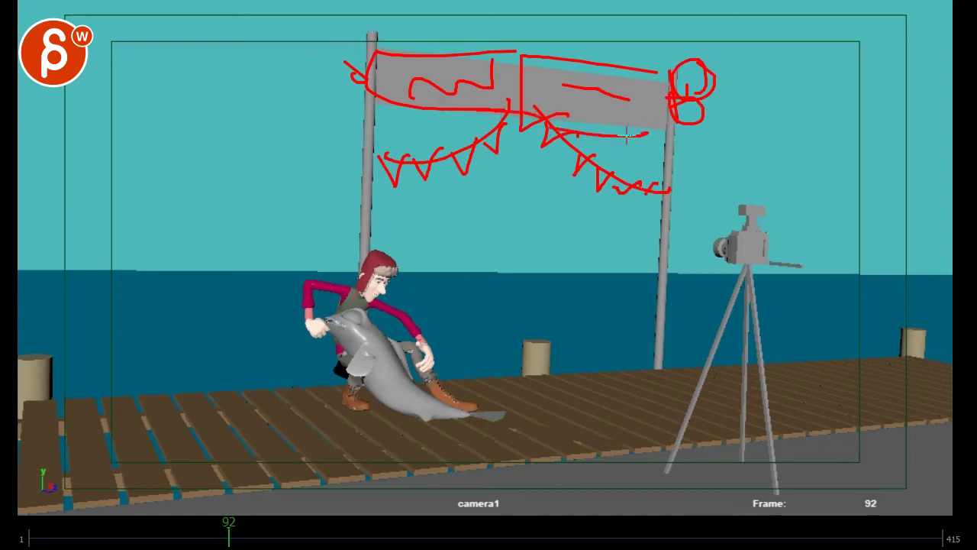
mouse_move(353, 85)
left_mouse_down()
mouse_move(361, 68)
mouse_move(358, 93)
left_mouse_up()
left_click_drag(656, 262, 695, 243)
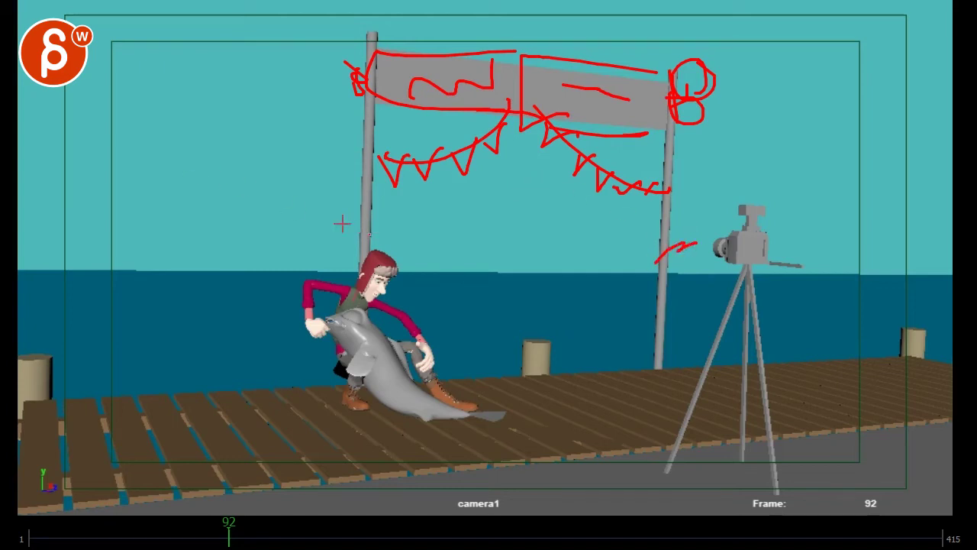
- Mark the pole beside the character and add more detail strokes to the banner lettering and the pennant strings
left_click_drag(342, 223, 369, 232)
left_click_drag(464, 65, 486, 75)
mouse_move(558, 79)
left_mouse_down()
mouse_move(608, 94)
mouse_move(539, 88)
left_mouse_up()
left_click_drag(379, 150, 405, 174)
left_click_drag(573, 137, 588, 158)
left_click_drag(622, 190, 669, 187)
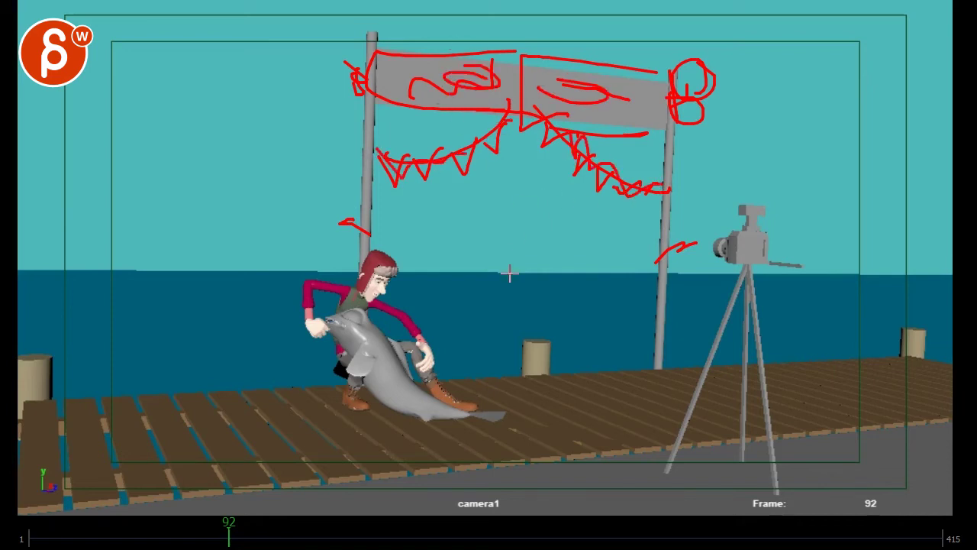
- Sketch a standing pole with a round top and a base between the banner posts, and cross it with diagonal strokes
mouse_move(523, 169)
left_mouse_down()
mouse_move(547, 347)
mouse_move(510, 359)
left_mouse_up()
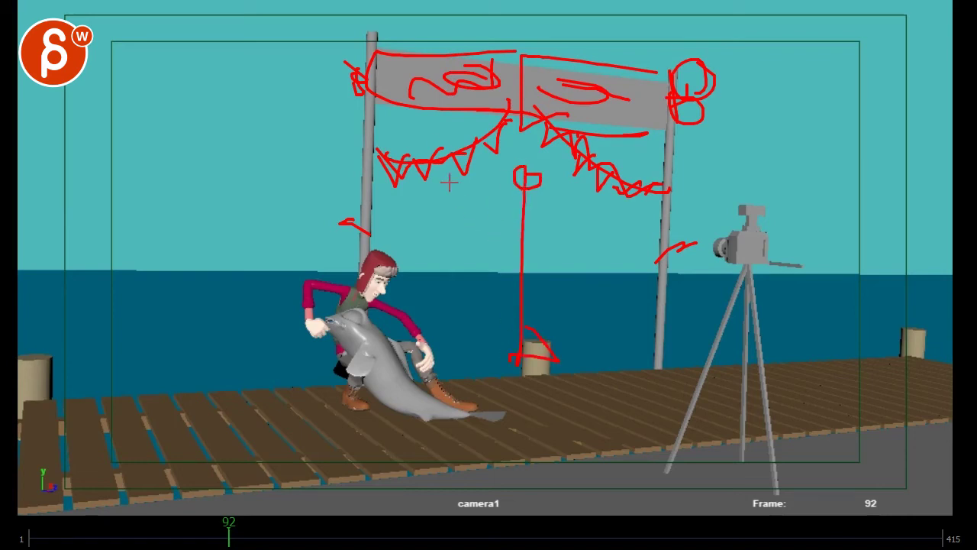
left_click_drag(593, 283, 441, 225)
left_click_drag(504, 255, 567, 294)
left_click_drag(424, 159, 490, 131)
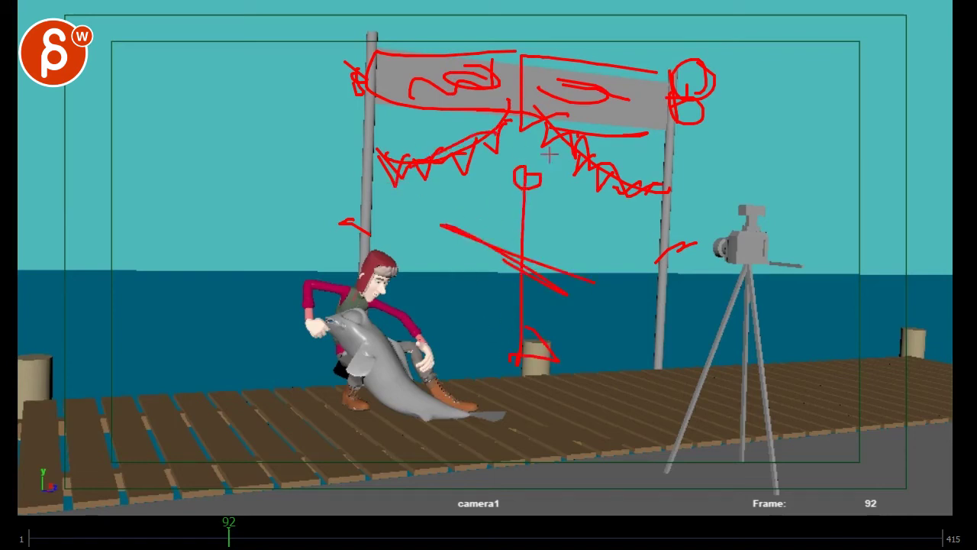
- Draw loose curved strokes around both banner posts, plus a pair of strokes rising above the banner's middle
left_click_drag(669, 185, 622, 355)
left_click_drag(436, 53, 351, 60)
left_click_drag(686, 175, 592, 235)
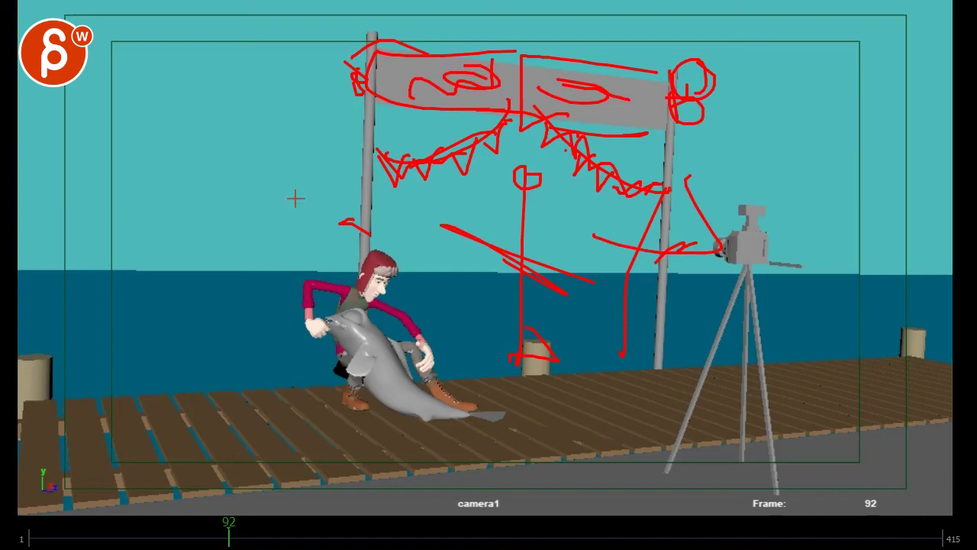
left_click_drag(354, 131, 368, 231)
left_click_drag(542, 32, 506, 1)
left_click_drag(484, 1, 506, 53)
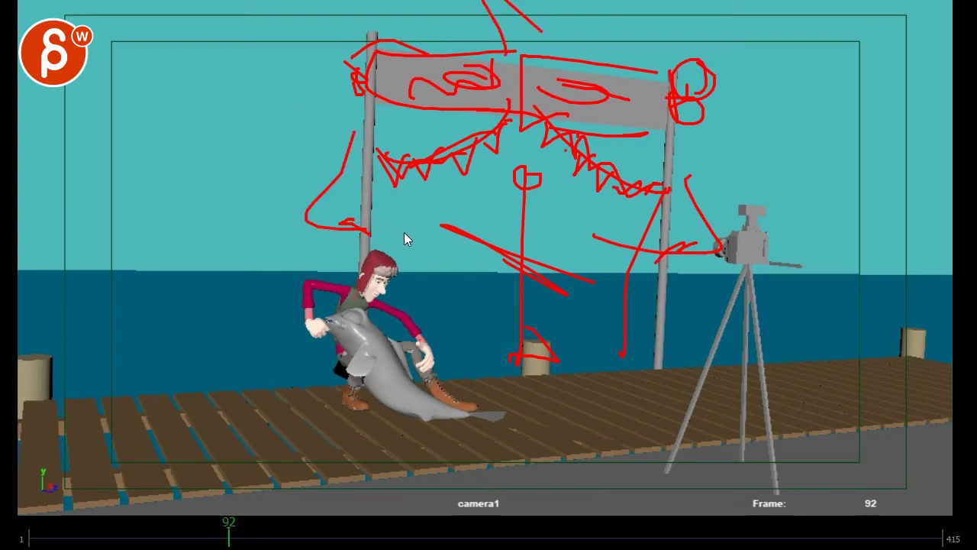
- Clear all the annotations from frame 92
key("Delete")
key("Right")
key("Left")
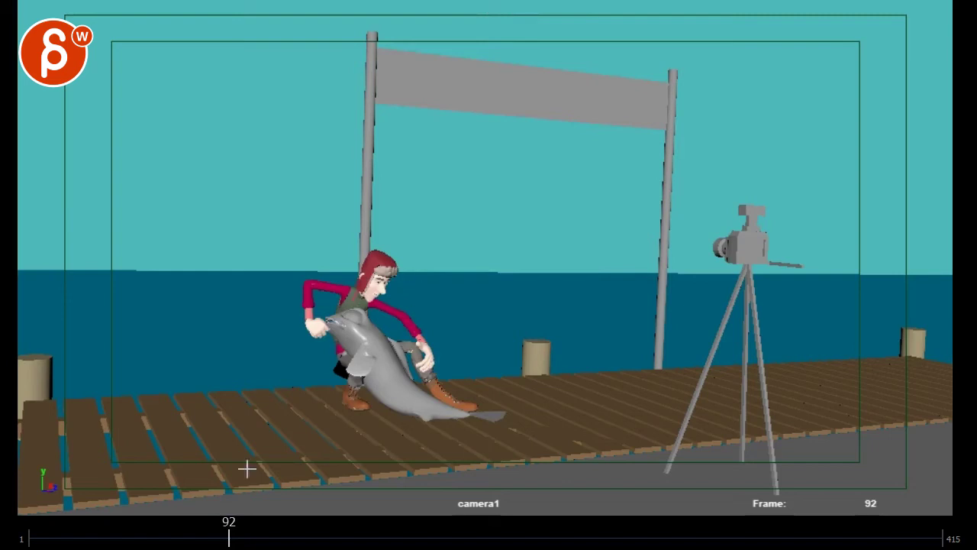
- Play the animation from frame 1 to review the dolphin lift, and replay it from the beginning
left_click_drag(51, 532, 22, 538)
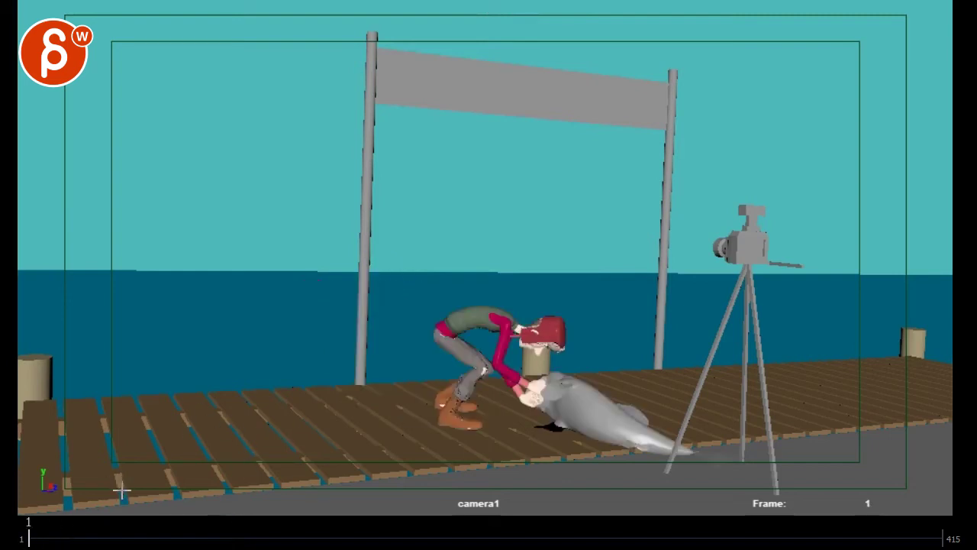
key("space")
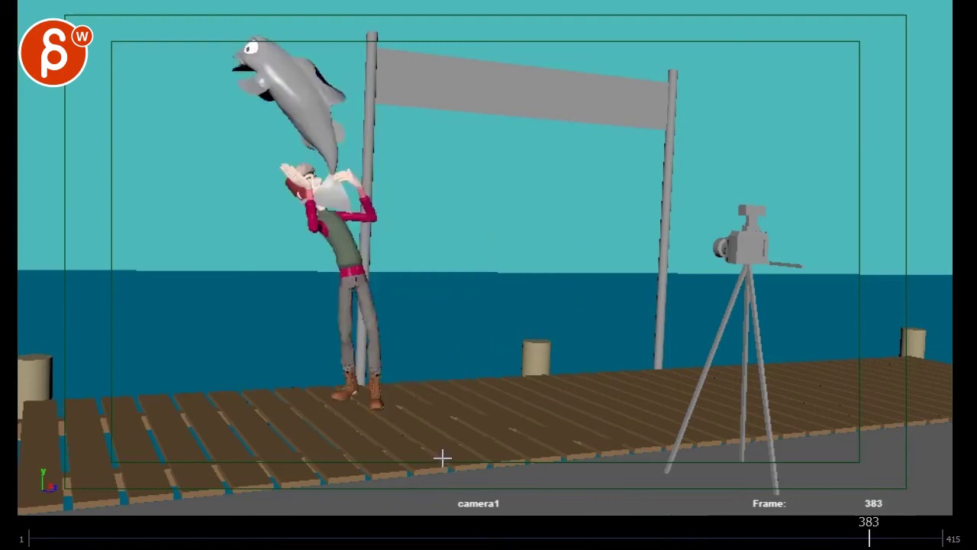
left_click(26, 539)
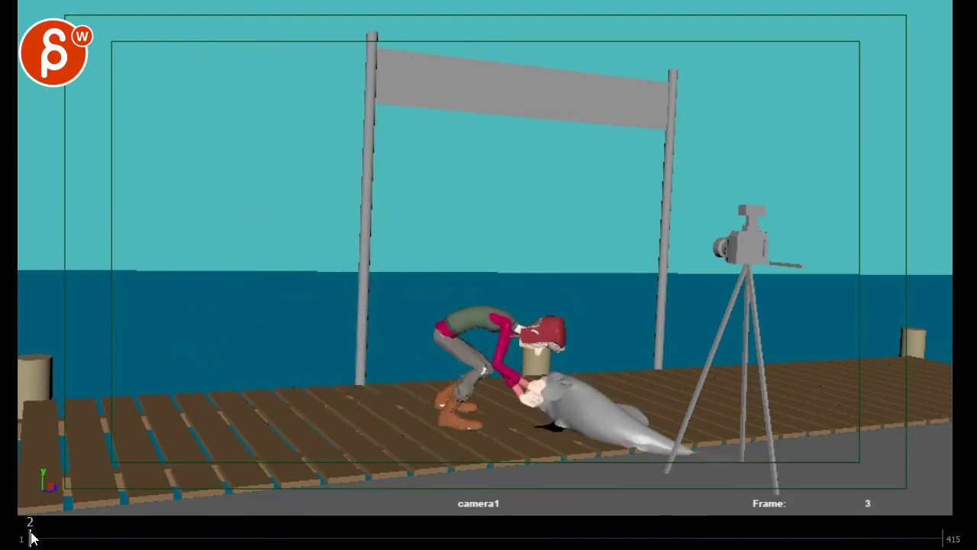
key("alt+v")
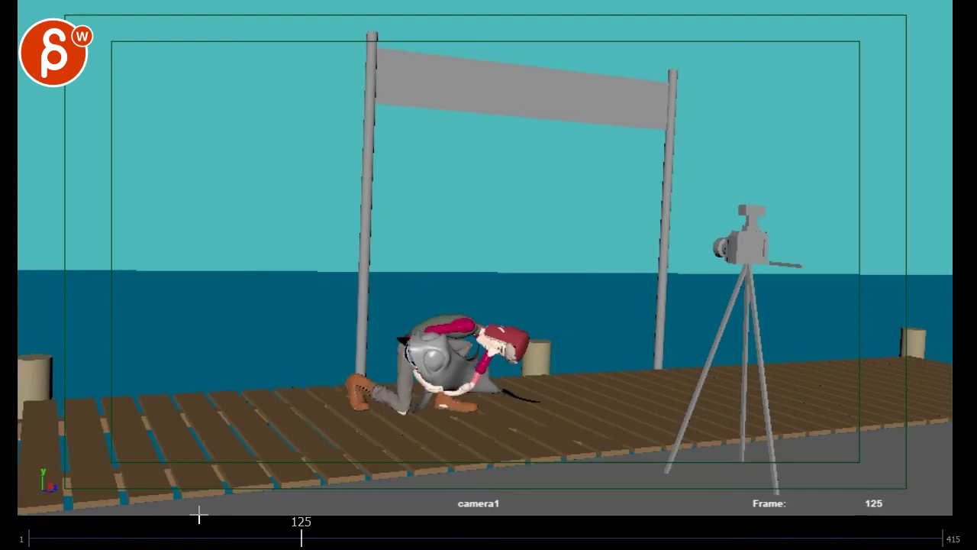
- Trace the crouching character's line of action on frame 120 and sketch an alternative pose with a raised head on frame 121
left_click_drag(389, 538, 290, 532)
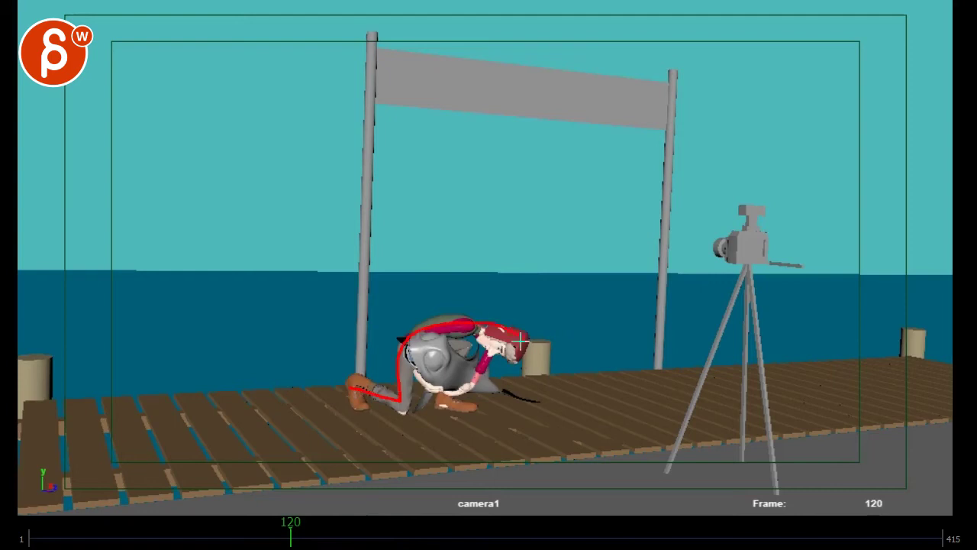
key("alt+period")
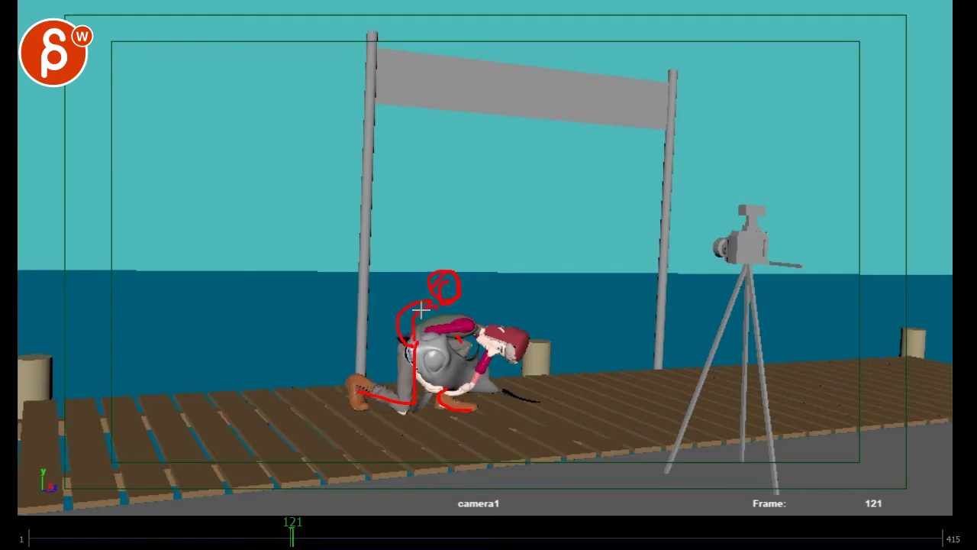
- Step through the lift up to frame 149, marking the head's upward movement and the character's flat back
key("Right")
key("Right")
key("Right")
key("Right")
key("Right")
key("Right")
key("Right")
key("Right")
key("Right")
key("Right")
key("Right")
key("Right")
key("Right")
key("Right")
key("Right")
key("Right")
key("Right")
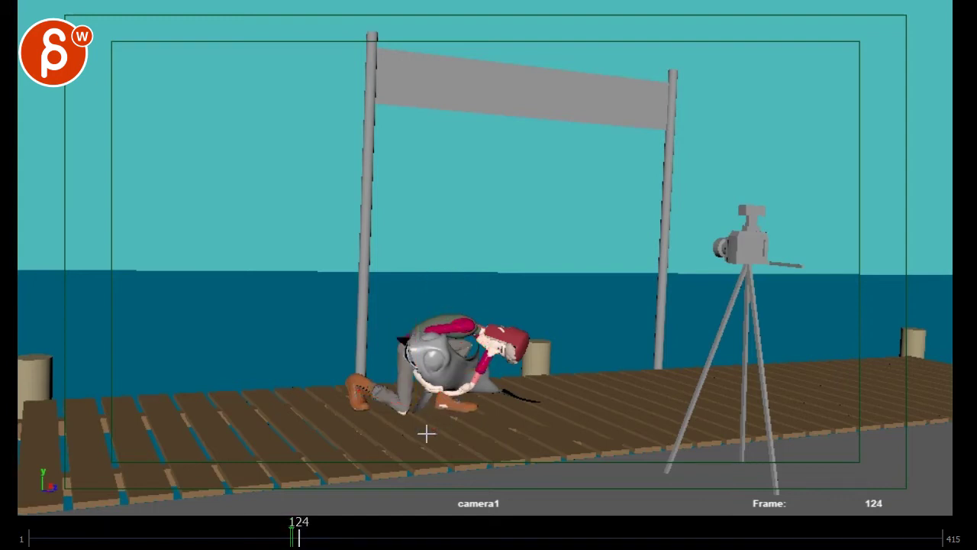
mouse_move(500, 359)
left_mouse_down()
mouse_move(403, 334)
mouse_move(503, 357)
mouse_move(477, 328)
mouse_move(500, 320)
left_mouse_up()
key("Right")
key("Right")
key("Right")
key("Right")
key("Right")
key("Right")
key("Right")
key("Right")
key("Right")
key("Right")
key("Right")
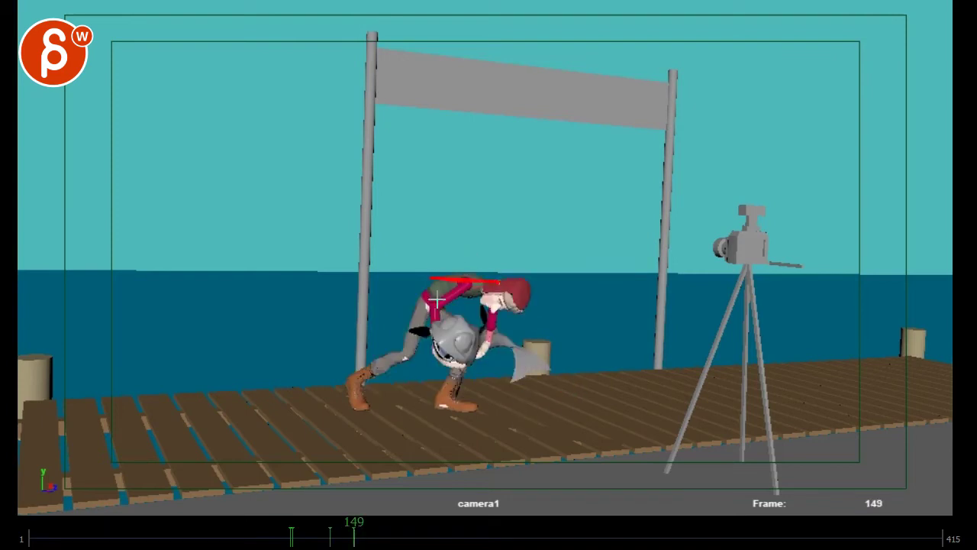
key("Left")
key("Left")
key("Left")
- Sketch an alternative lifting pose on frame 154, with the torso upright, the arms reaching down and the head raised
left_click_drag(340, 545, 367, 545)
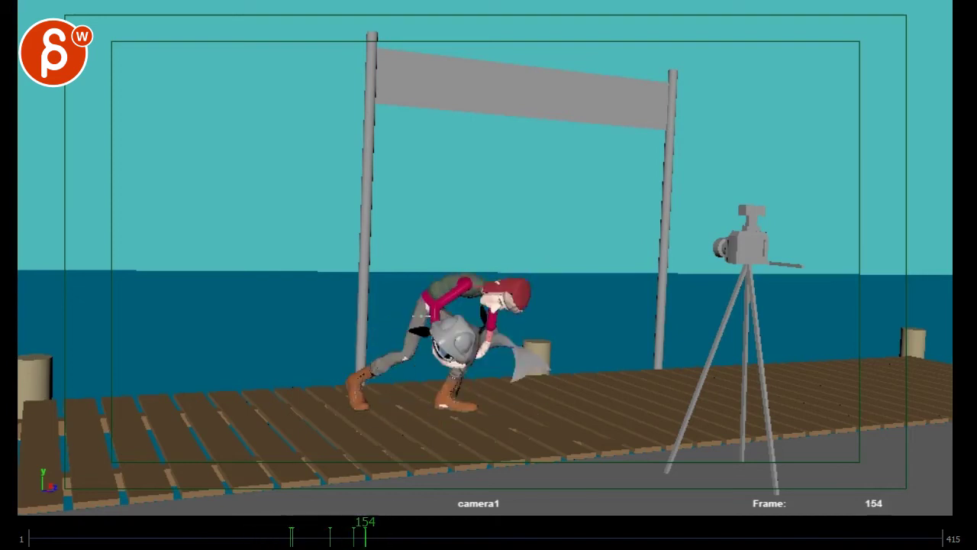
left_click_drag(408, 226, 438, 328)
left_click_drag(419, 244, 453, 333)
left_click_drag(431, 246, 471, 311)
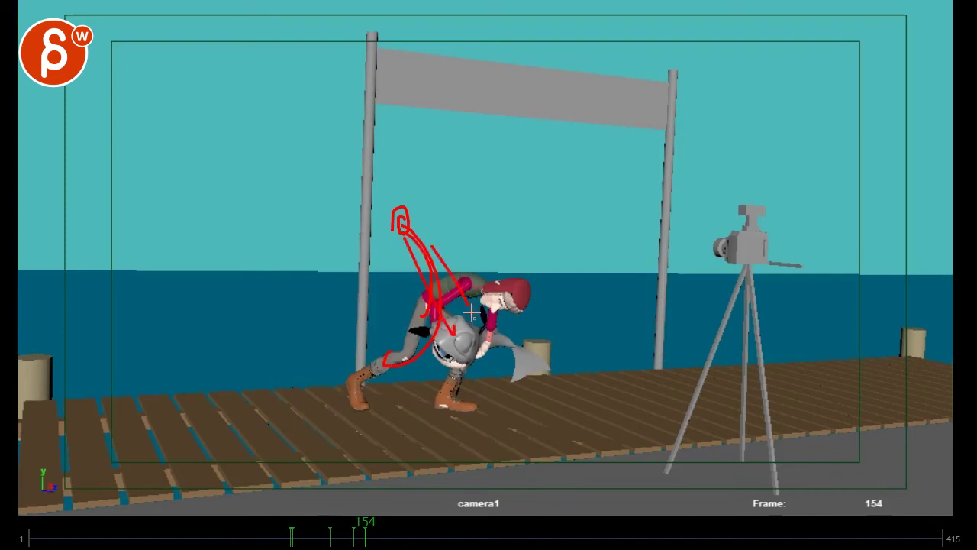
left_click_drag(396, 216, 412, 200)
left_click_drag(413, 201, 404, 232)
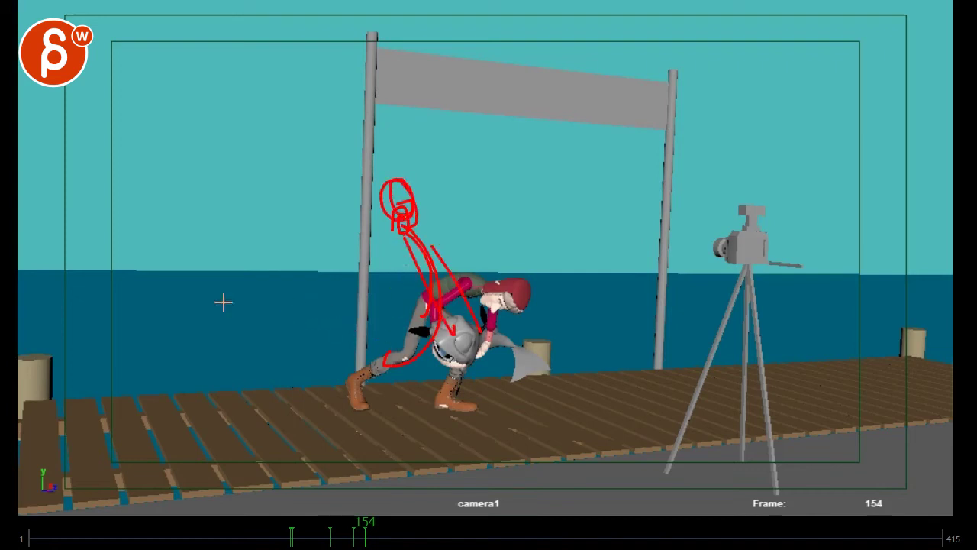
mouse_move(319, 216)
left_mouse_down()
mouse_move(258, 312)
mouse_move(211, 207)
left_mouse_up()
- Play past the lift, return to frame 151 and sketch a leaning-back pose with head, arms, rear leg and the dolphin's position
key("alt+v")
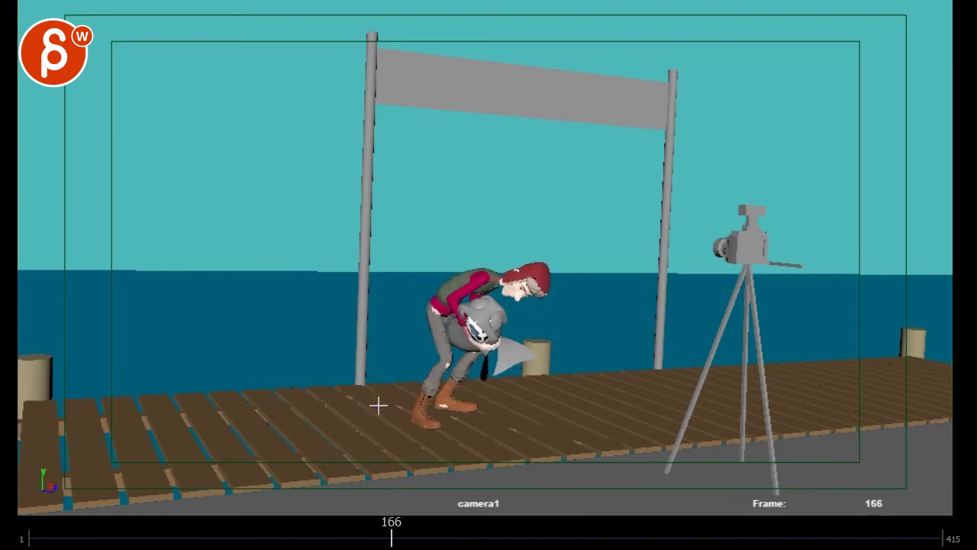
mouse_move(399, 526)
left_mouse_down()
mouse_move(338, 530)
mouse_move(416, 533)
mouse_move(208, 542)
mouse_move(358, 538)
left_mouse_up()
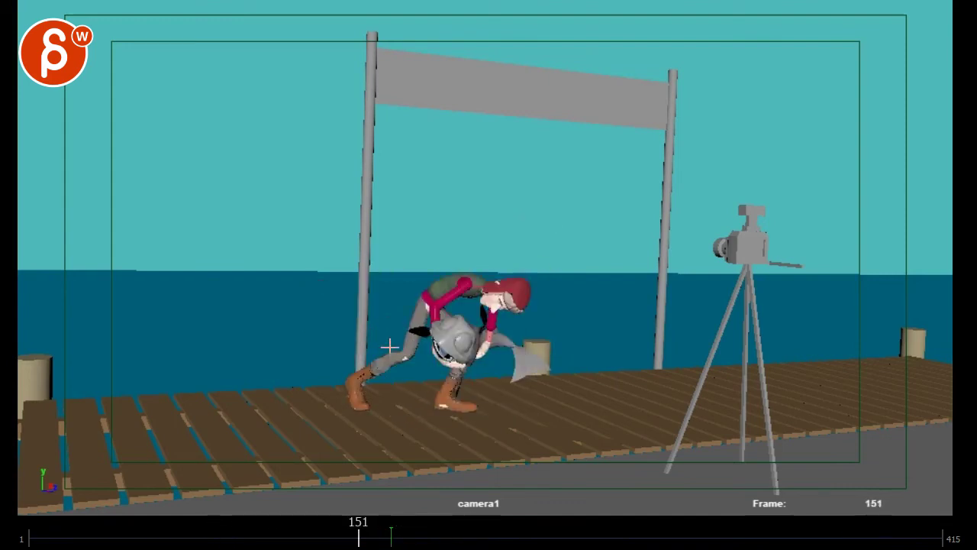
left_click_drag(438, 225, 433, 200)
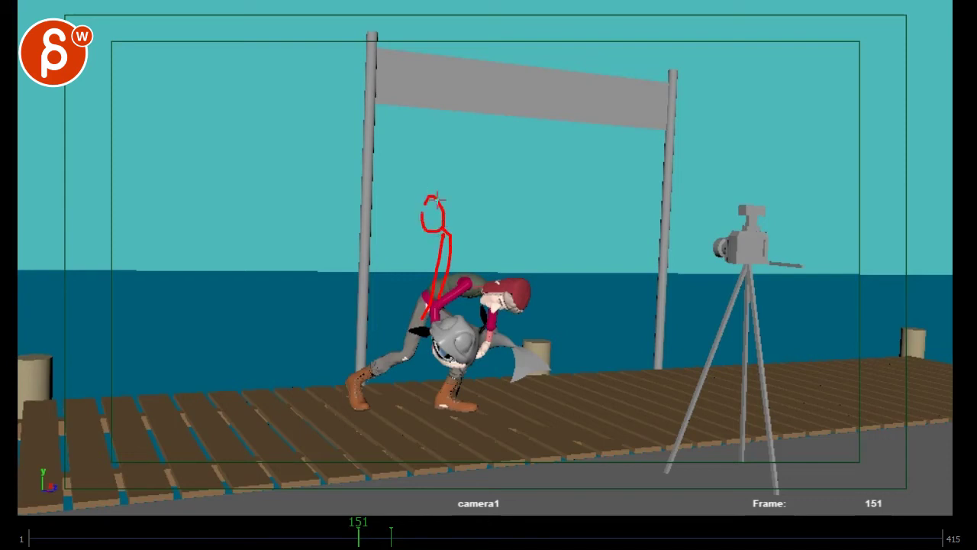
mouse_move(426, 313)
left_mouse_down()
mouse_move(453, 249)
mouse_move(425, 206)
mouse_move(443, 196)
mouse_move(429, 199)
mouse_move(473, 305)
left_mouse_up()
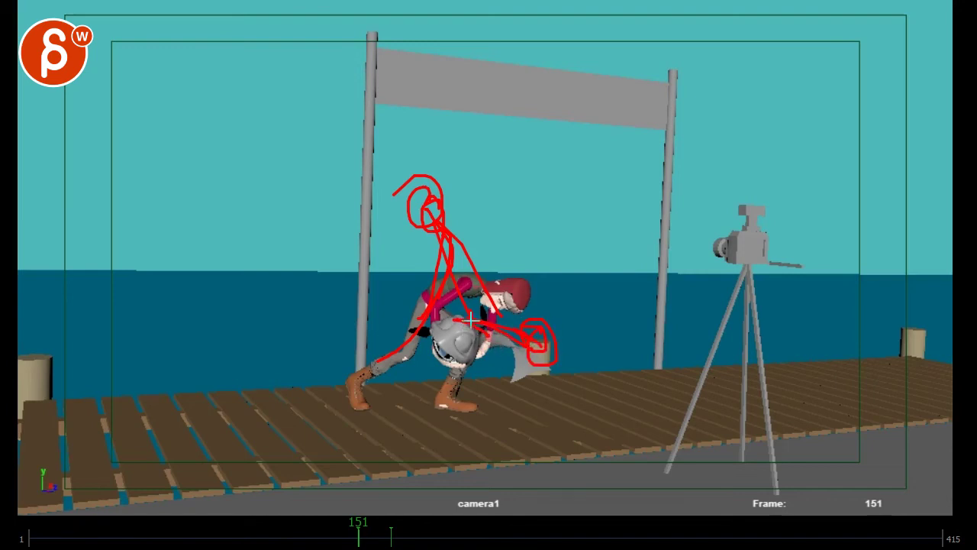
mouse_move(348, 354)
left_mouse_down()
mouse_move(385, 356)
mouse_move(428, 180)
left_mouse_up()
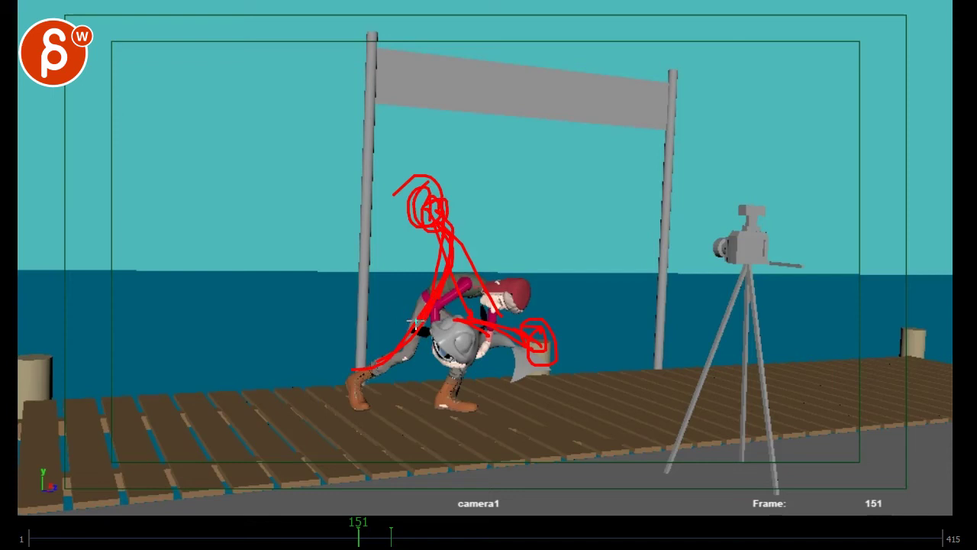
- Trace the character's line of action from feet to shoulders on frame 158, and add another stroke above him on frame 151
key("Right")
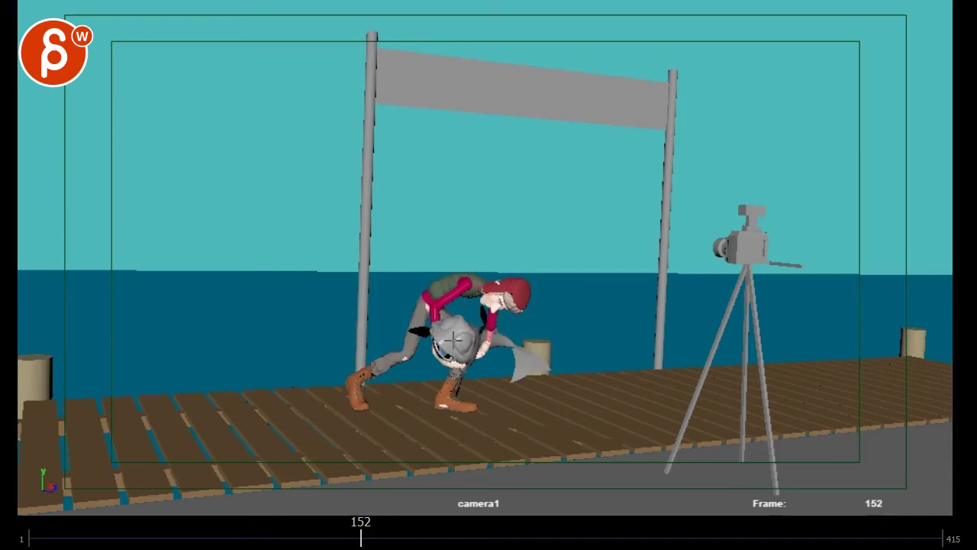
left_click_drag(453, 333, 465, 330)
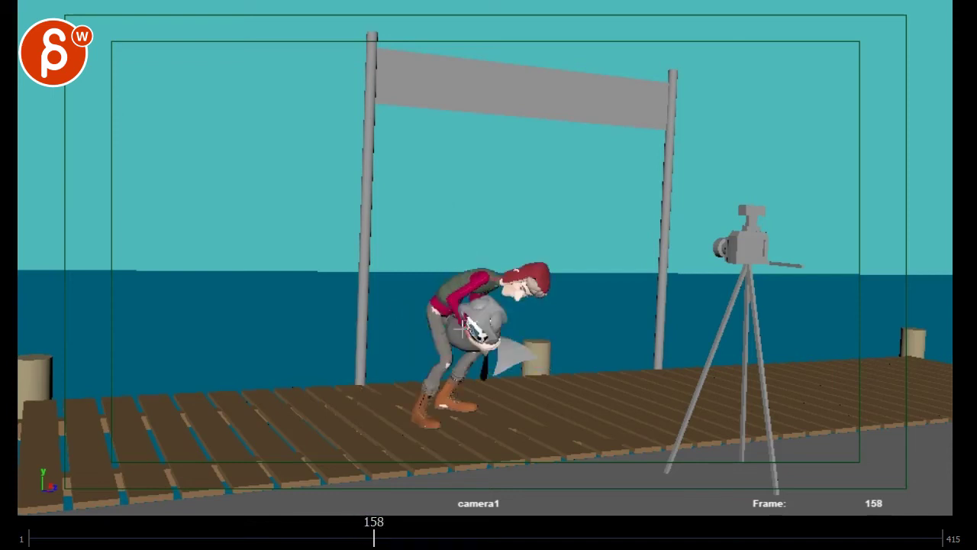
left_click_drag(418, 402, 500, 264)
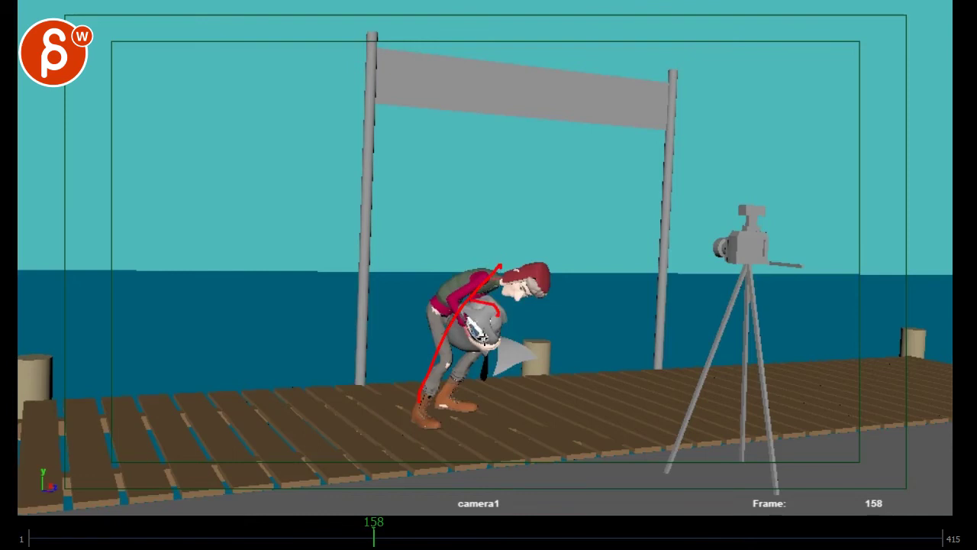
left_click(359, 538)
mouse_move(411, 185)
left_mouse_down()
mouse_move(473, 190)
mouse_move(565, 231)
left_mouse_up()
- Play and replay the walk towards the tripod camera up to frame 262, and circle the dolphin's eye there
key("alt+v")
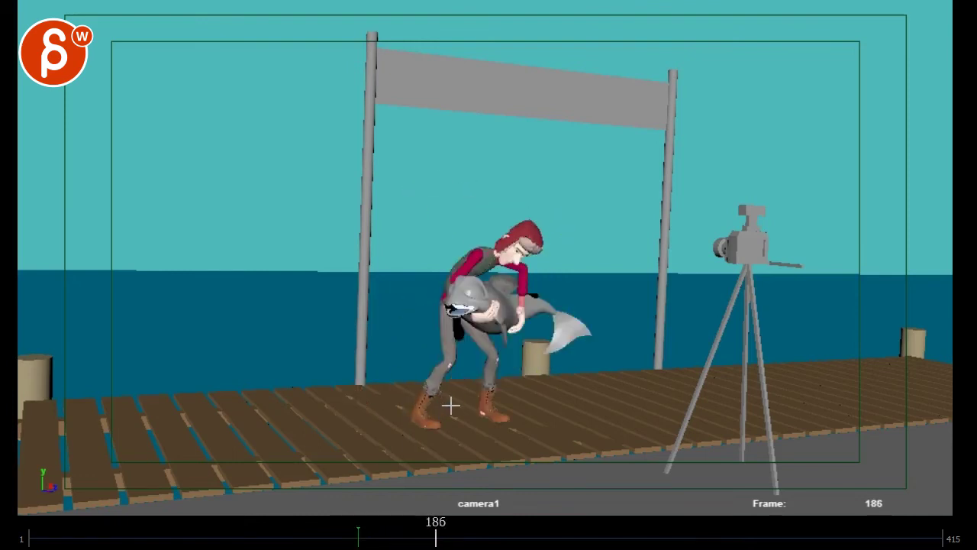
left_click_drag(459, 538, 341, 539)
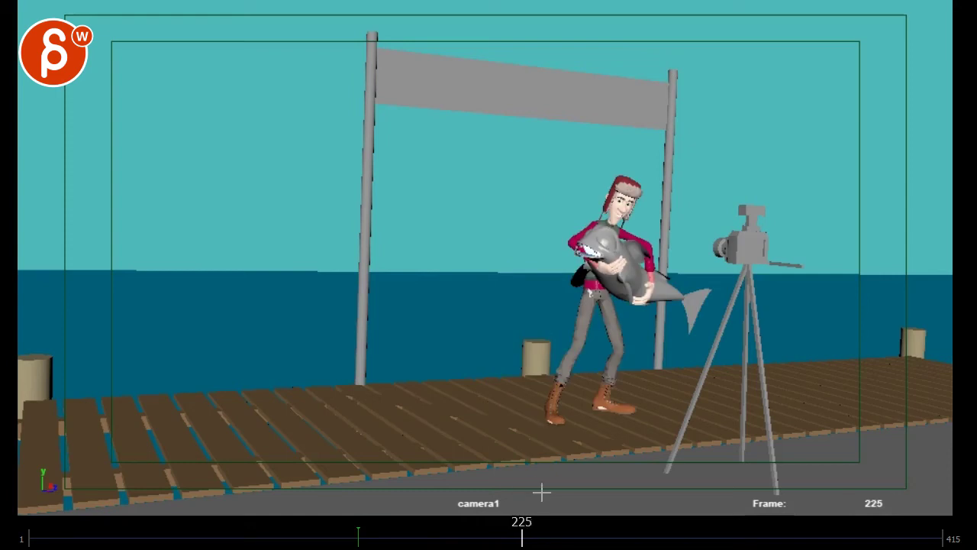
key("space")
left_click_drag(552, 536, 495, 539)
key("alt+v")
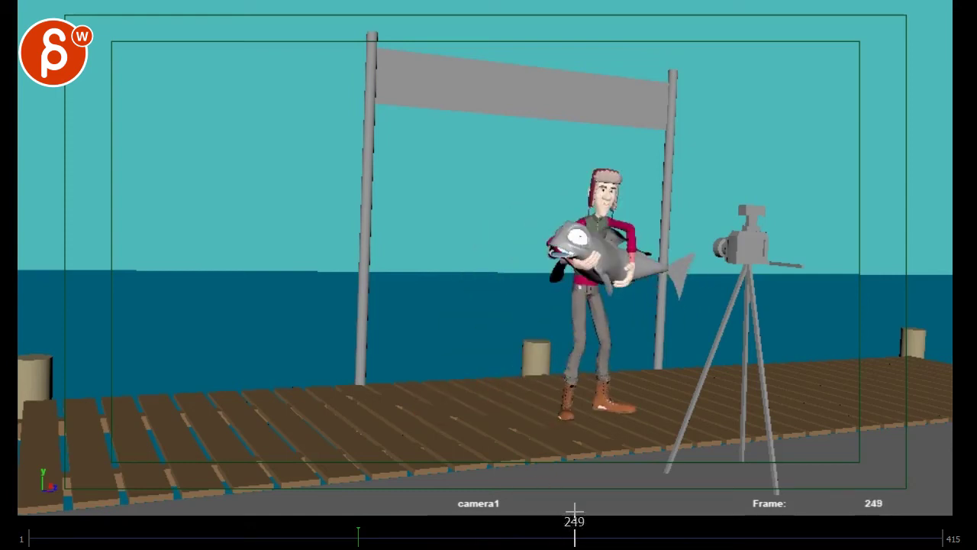
left_click_drag(624, 538, 493, 540)
key("alt+v")
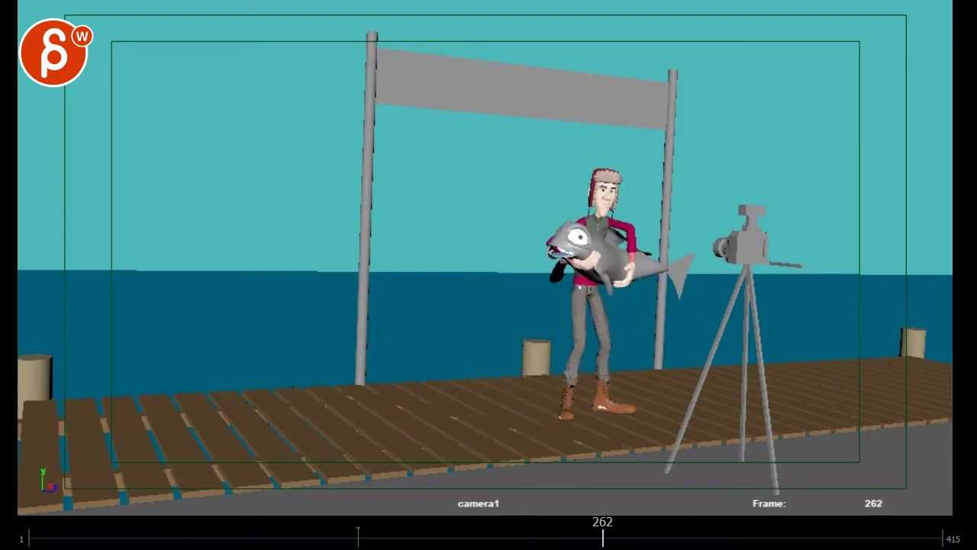
left_click_drag(565, 227, 566, 238)
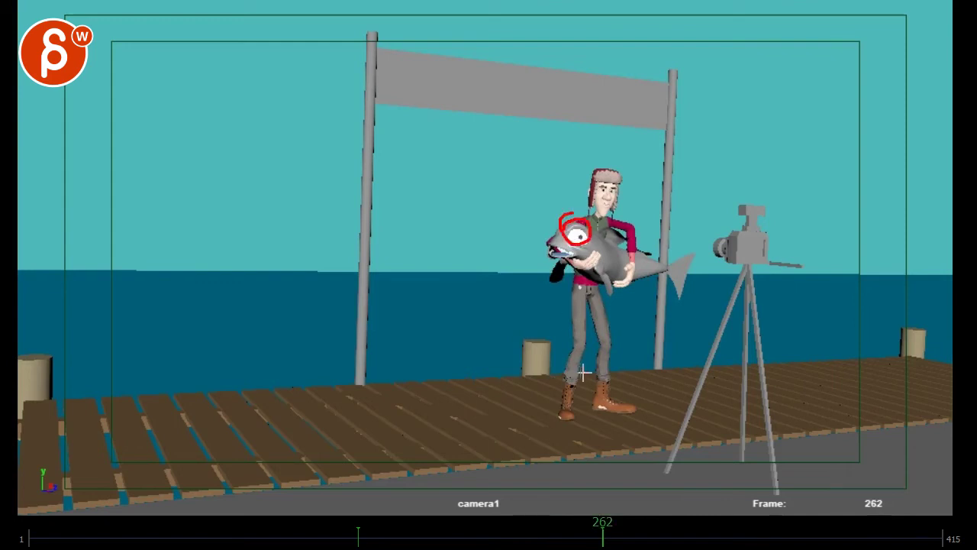
- Play on from frame 262, replaying the hold, to review the dolphin being carried back and heaved upwards
key("alt+v")
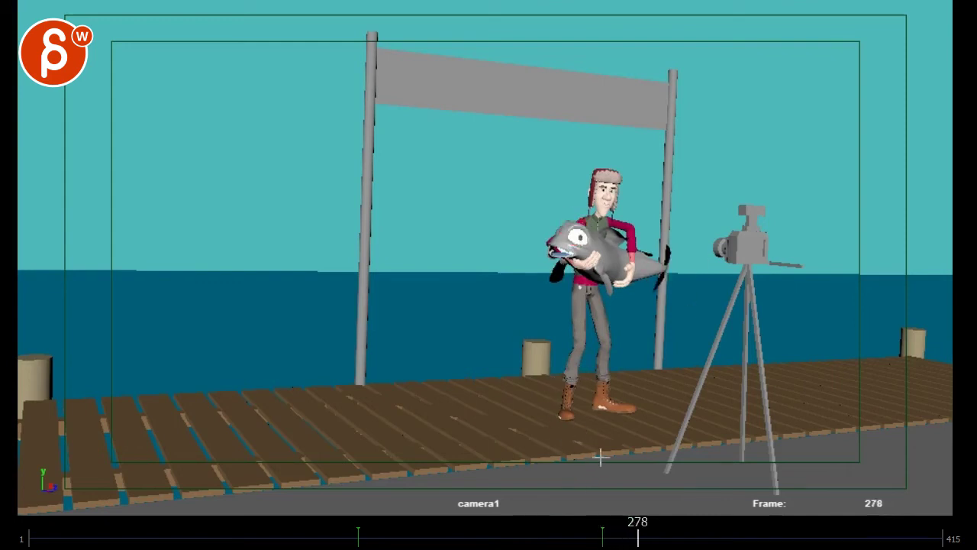
left_click_drag(660, 537, 624, 536)
key("alt+v")
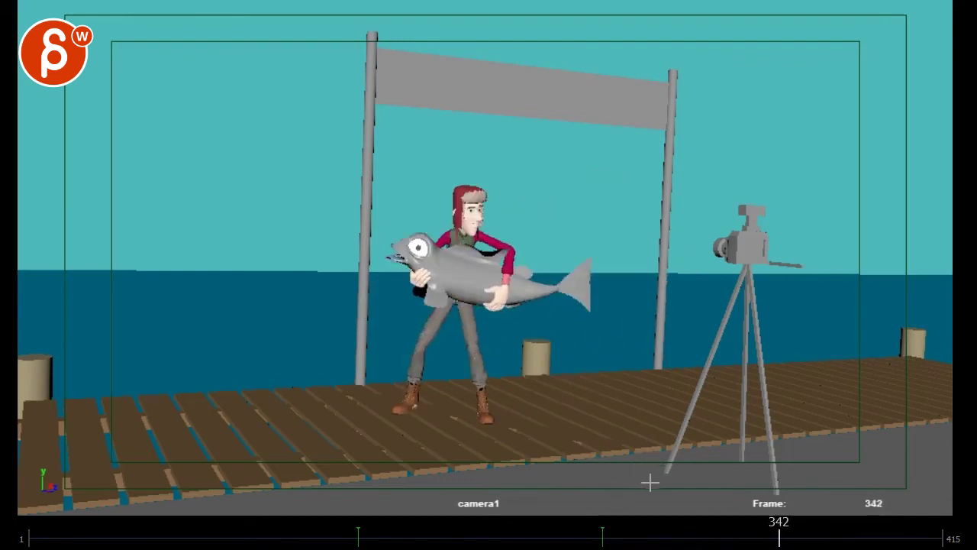
key("space")
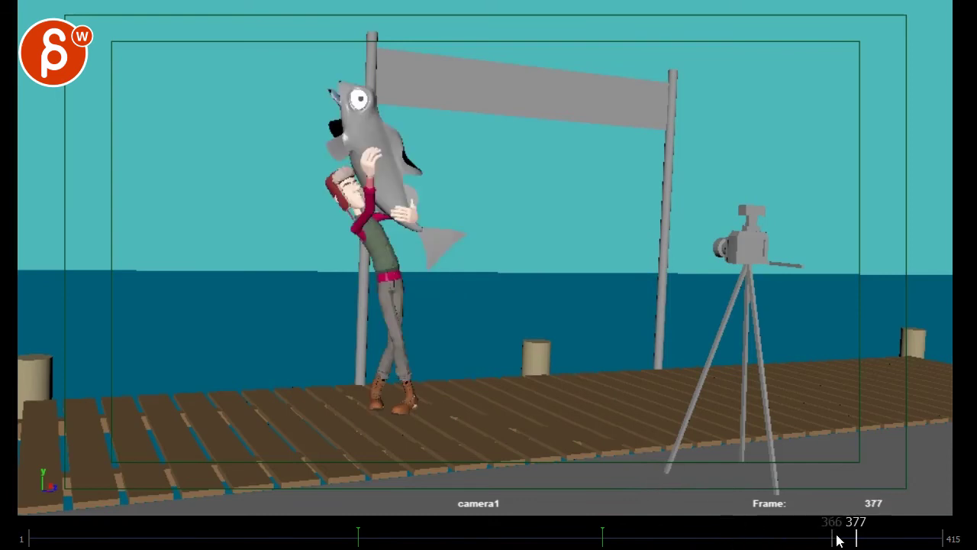
- Mark the character's head and trace the dolphin's body line on frame 292, comparing the pose with frame 293
left_click_drag(864, 537, 670, 537)
mouse_move(694, 269)
left_mouse_down()
mouse_move(647, 279)
mouse_move(665, 285)
mouse_move(635, 272)
left_mouse_up()
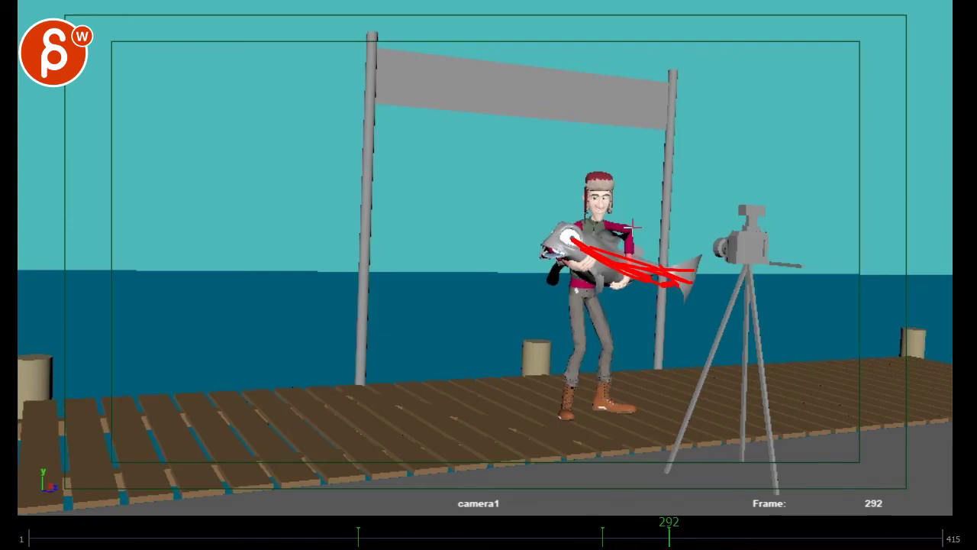
left_click(671, 538)
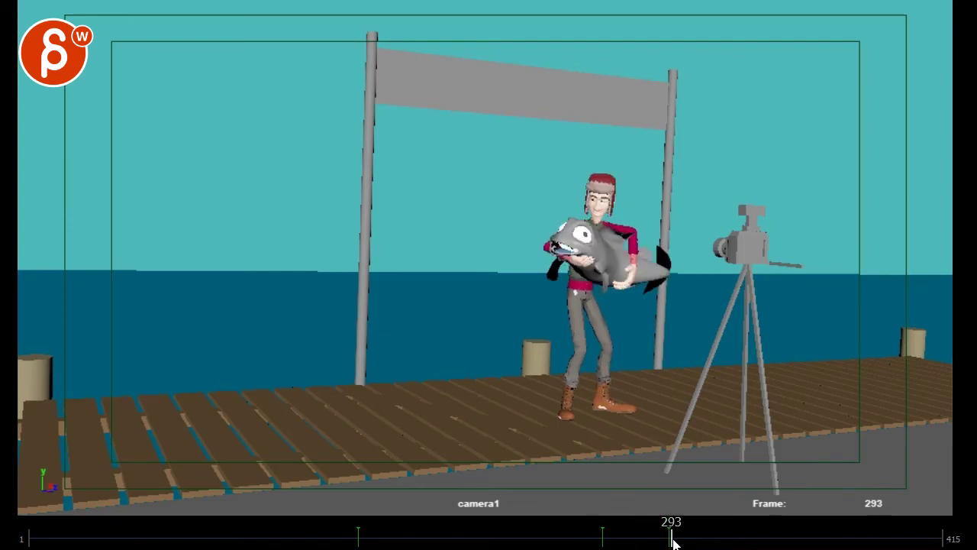
mouse_move(673, 539)
left_mouse_down()
mouse_move(894, 539)
mouse_move(669, 539)
left_mouse_up()
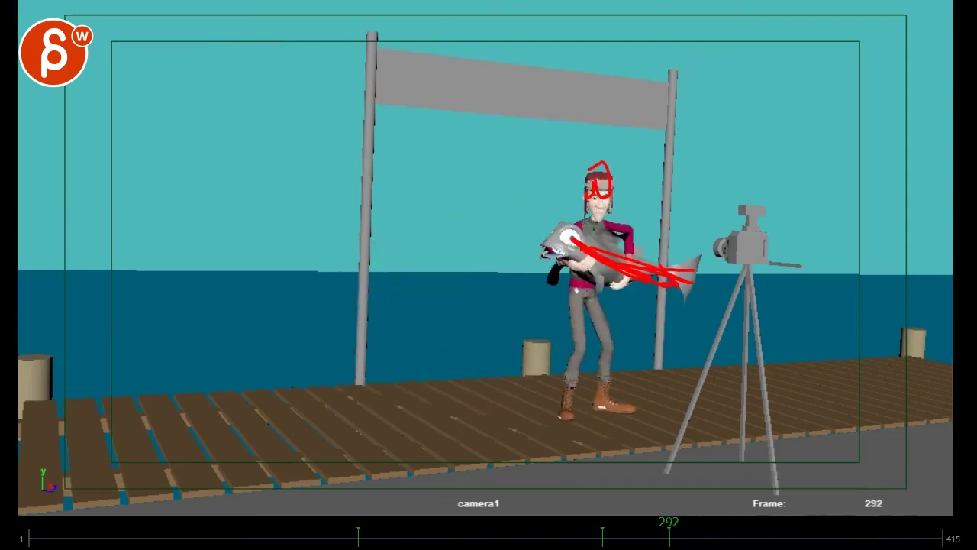
mouse_move(526, 195)
left_mouse_down()
mouse_move(500, 331)
mouse_move(415, 191)
mouse_move(220, 120)
left_mouse_up()
mouse_move(377, 70)
left_mouse_down()
mouse_move(390, 103)
mouse_move(370, 182)
left_mouse_up()
- Scrub back to frame 264, run forward through the rest of the animation and stop at frame 397
key("Right")
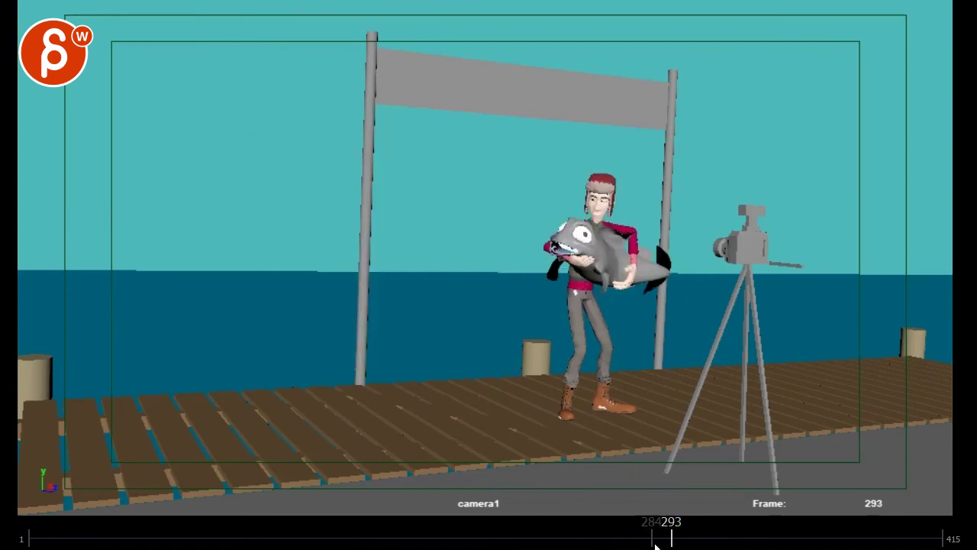
mouse_move(654, 545)
left_mouse_down()
mouse_move(643, 545)
mouse_move(715, 546)
mouse_move(629, 539)
mouse_move(848, 539)
mouse_move(533, 539)
mouse_move(596, 538)
left_mouse_up()
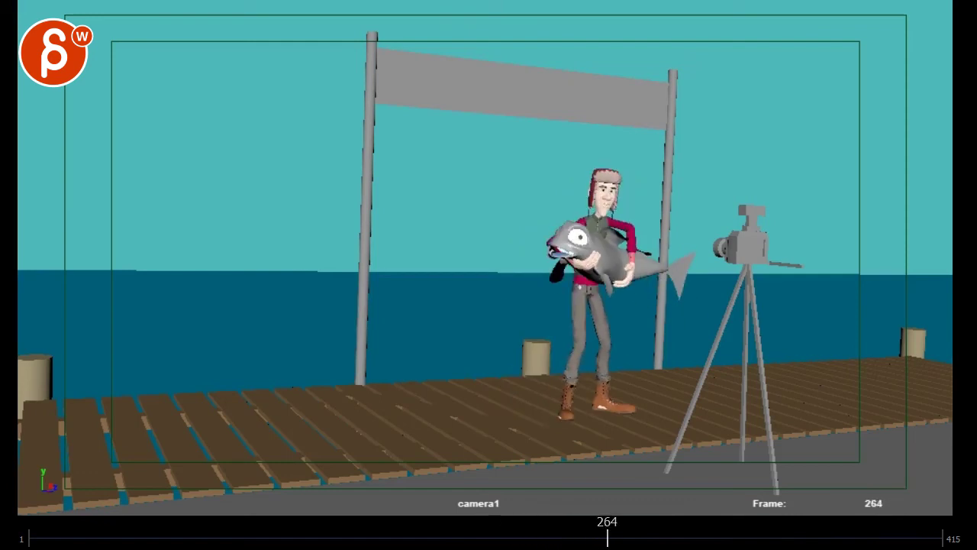
left_click_drag(612, 539, 830, 539)
key("space")
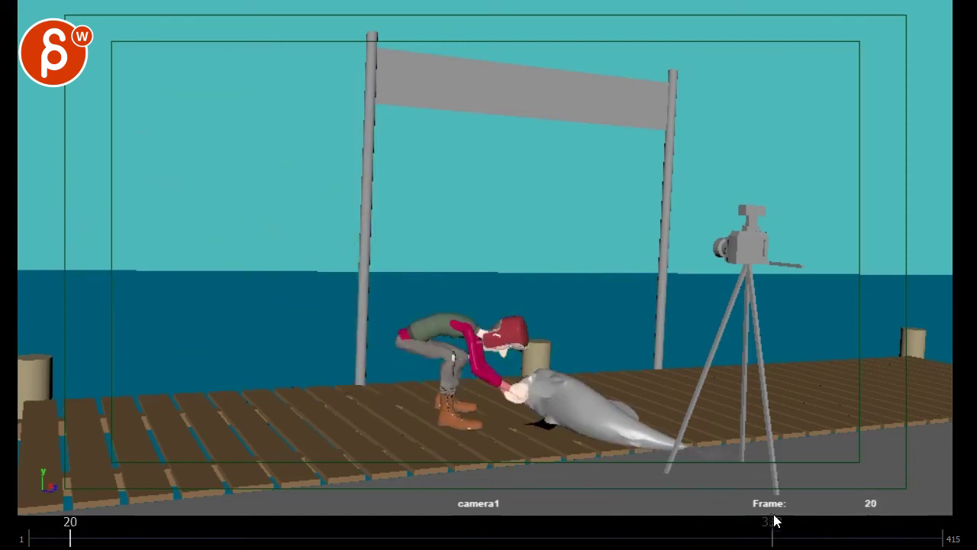
left_click(918, 539)
mouse_move(918, 541)
left_mouse_down()
mouse_move(931, 540)
mouse_move(872, 541)
mouse_move(926, 541)
mouse_move(901, 540)
left_mouse_up()
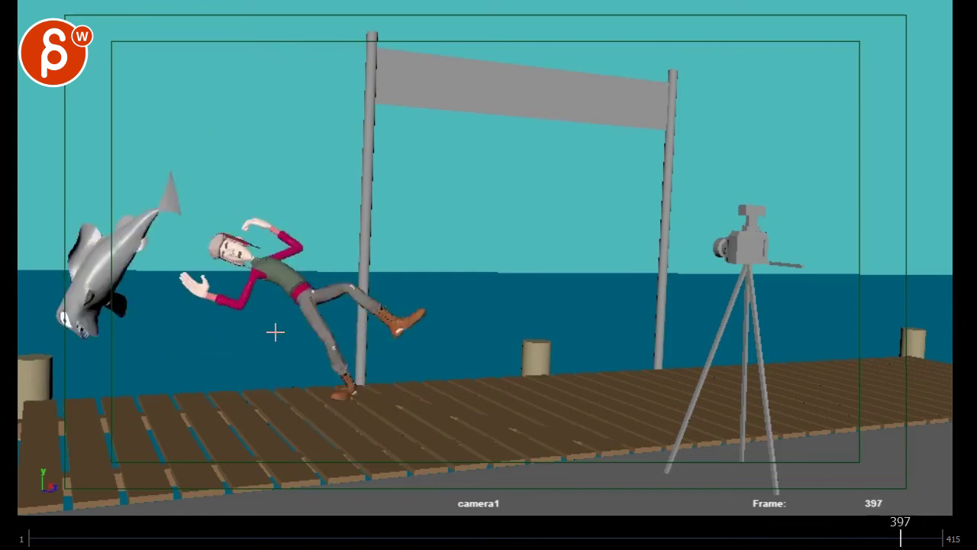
- Step back and forth between frames 397 and 401 to examine the poses of the character's backward fall
key("alt+period")
key("alt+comma")
key("Right")
key("Right")
key("Right")
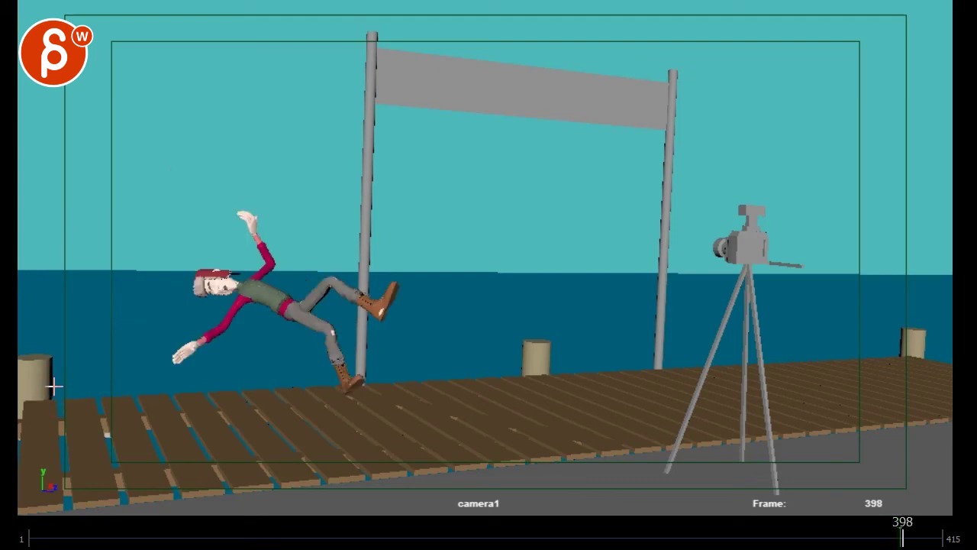
key("Left")
key("Left")
key("Left")
key("alt+period")
key("alt+comma")
key("alt+period")
key("alt+period")
key("alt+period")
key("alt+period")
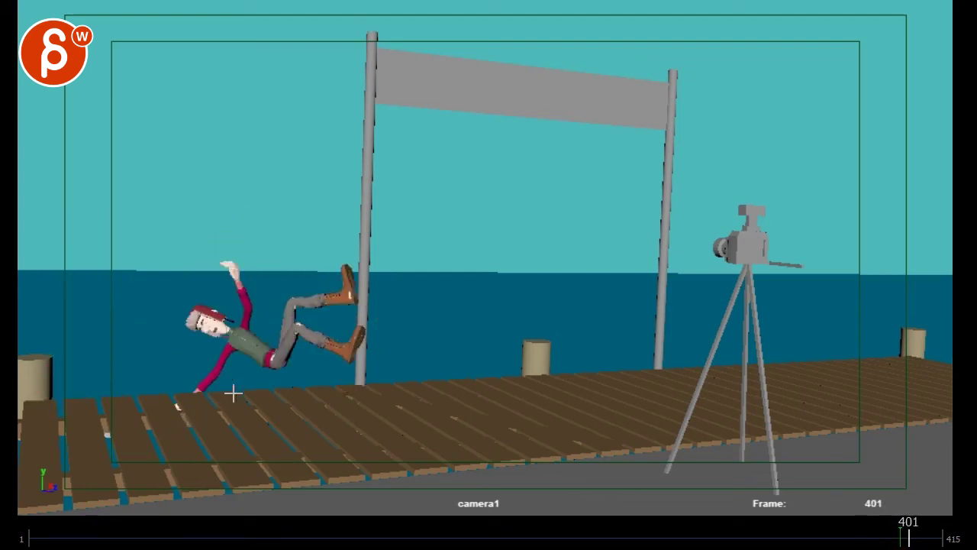
- Draw curved lines on frame 381 from the character's hips up through the tossed dolphin
key("alt+comma")
key("alt+comma")
key("alt+comma")
key("alt+comma")
key("alt+comma")
key("alt+comma")
key("alt+comma")
key("alt+comma")
key("alt+comma")
key("alt+comma")
key("alt+comma")
key("alt+comma")
key("alt+comma")
key("alt+comma")
key("alt+comma")
key("alt+comma")
key("alt+comma")
key("alt+comma")
key("alt+comma")
key("alt+comma")
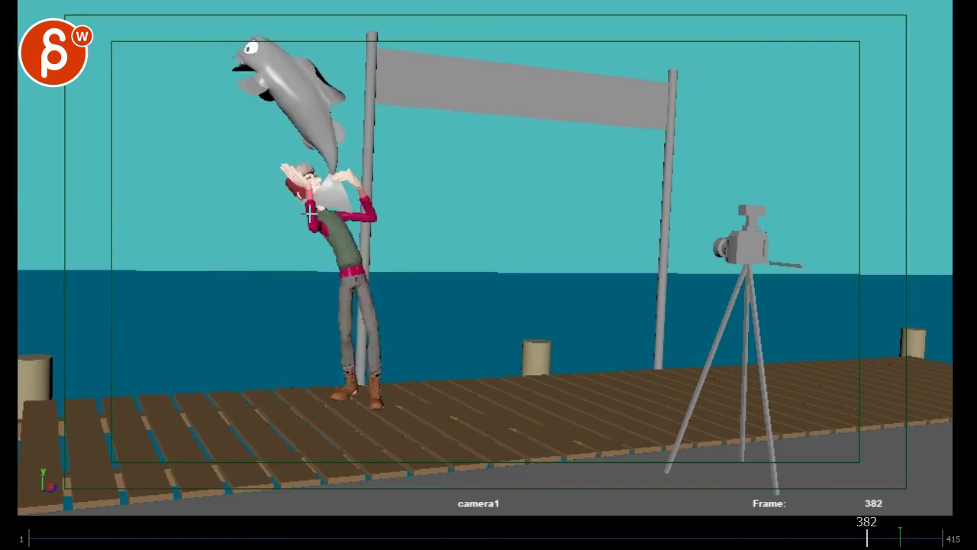
mouse_move(372, 275)
left_mouse_down()
mouse_move(322, 165)
mouse_move(261, 92)
left_mouse_up()
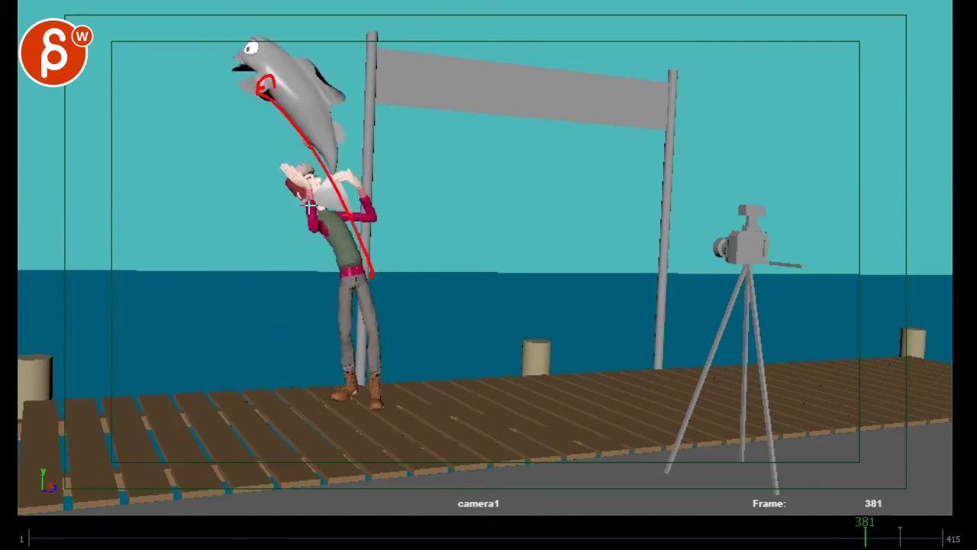
left_click_drag(367, 238, 246, 73)
left_click_drag(335, 227, 321, 122)
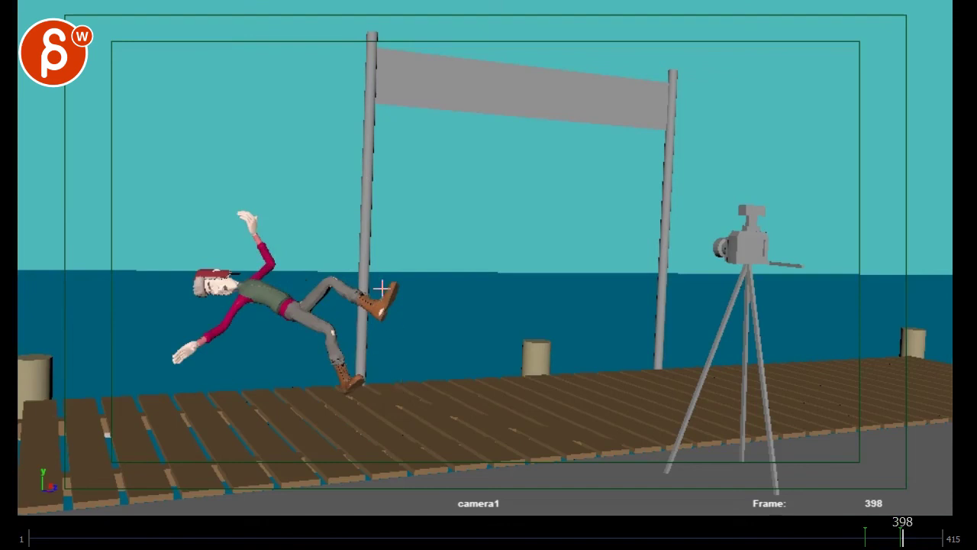
- Draw arched arrows over the falling character on frame 398, and mark the feet, the supporting hand and the pole line on frame 402
mouse_move(407, 284)
left_mouse_down()
mouse_move(394, 258)
mouse_move(254, 239)
mouse_move(229, 379)
left_mouse_up()
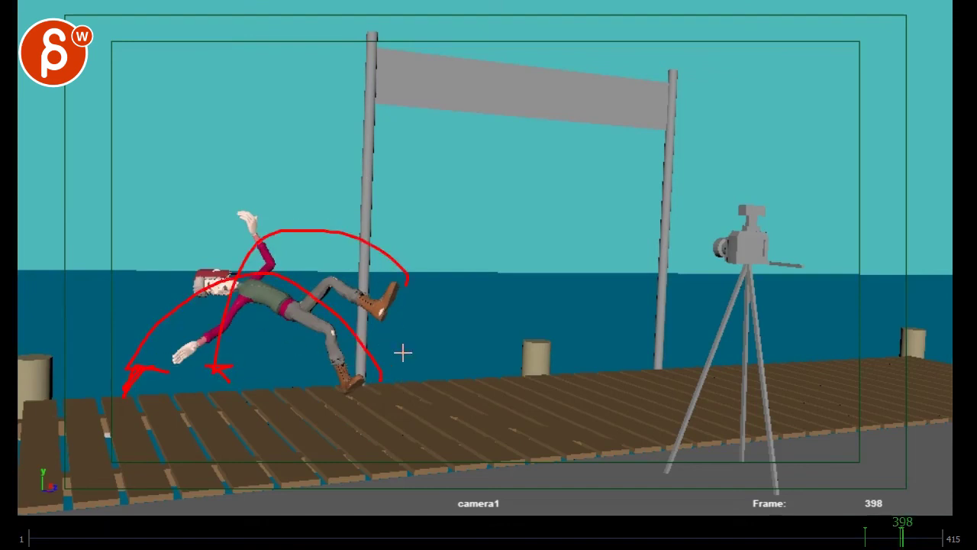
left_click_drag(381, 375, 265, 264)
key("Right")
key("Right")
key("Right")
key("Right")
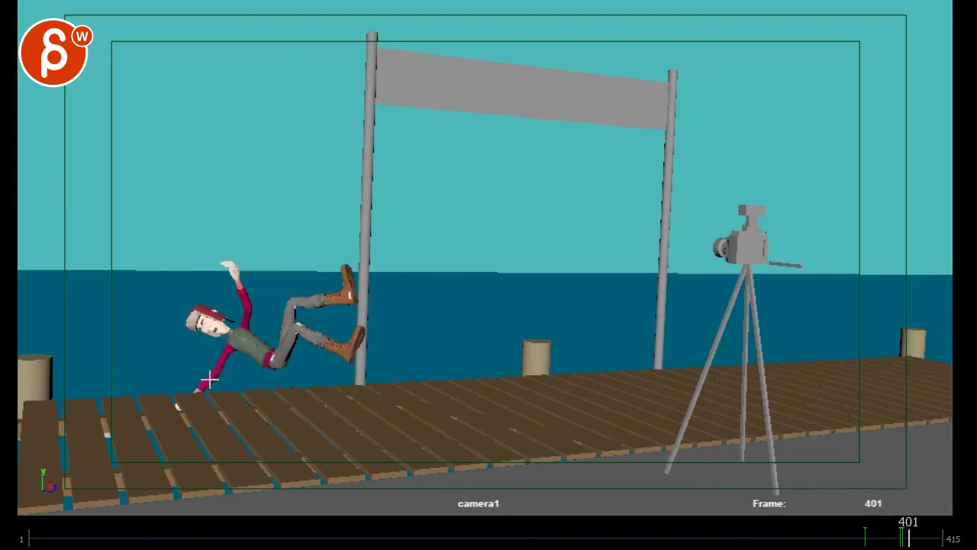
left_click_drag(352, 292, 355, 278)
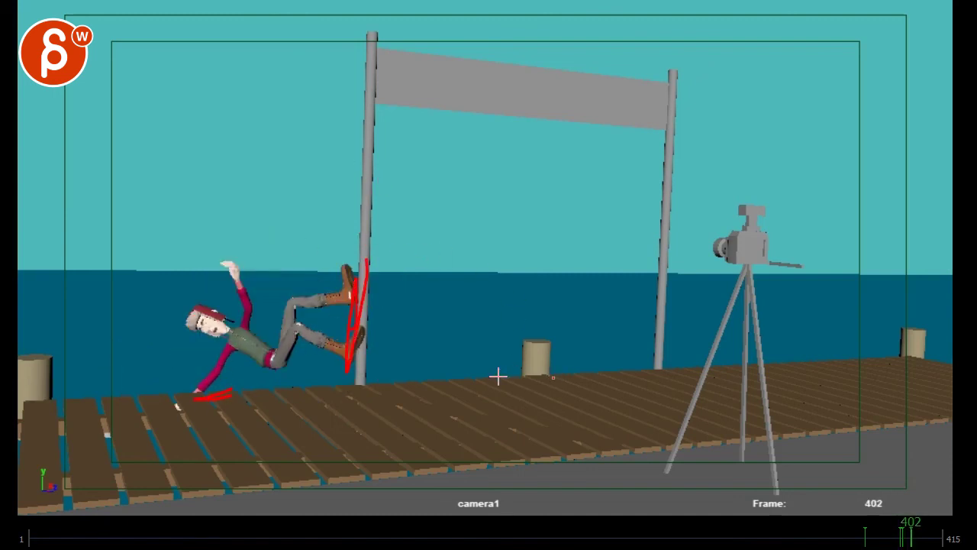
left_click_drag(498, 377, 337, 229)
left_click_drag(384, 104, 351, 357)
left_click_drag(373, 181, 360, 367)
- Draw arched paths over the falling character on frame 395, and red arrows at the dock's left end on frame 415
key("Left")
key("Left")
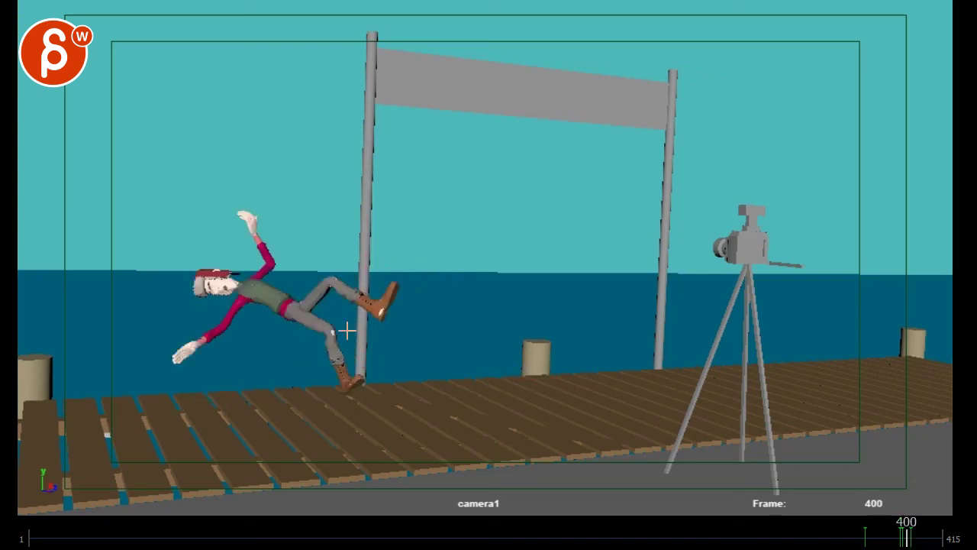
key("alt+comma")
key("alt+comma")
key("alt+comma")
key("alt+comma")
key("alt+comma")
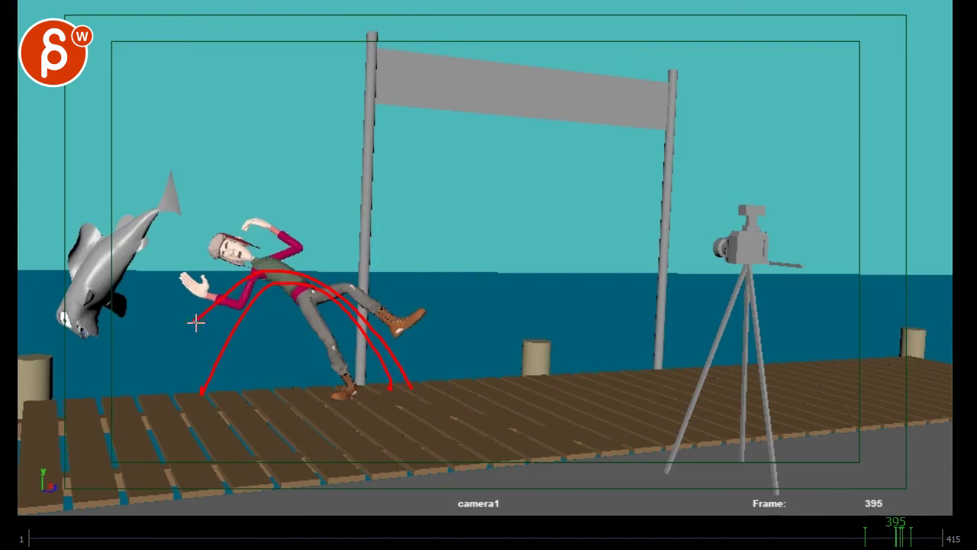
mouse_move(131, 200)
left_mouse_down()
mouse_move(76, 272)
mouse_move(147, 220)
left_mouse_up()
mouse_move(899, 534)
left_mouse_down()
mouse_move(880, 535)
mouse_move(960, 539)
left_mouse_up()
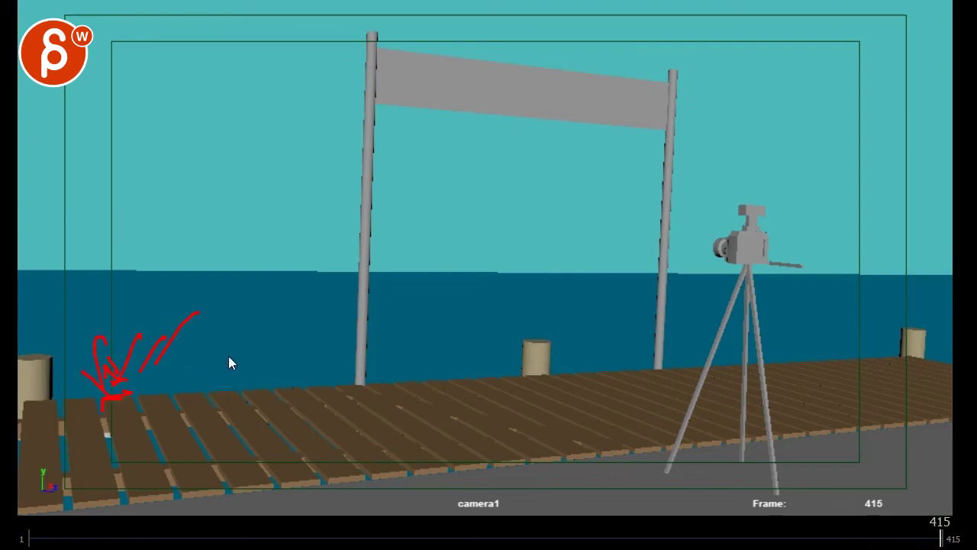
- Scrub through the whole animation and return to the crouching pose on frame 137
key("alt+comma")
key("alt+comma")
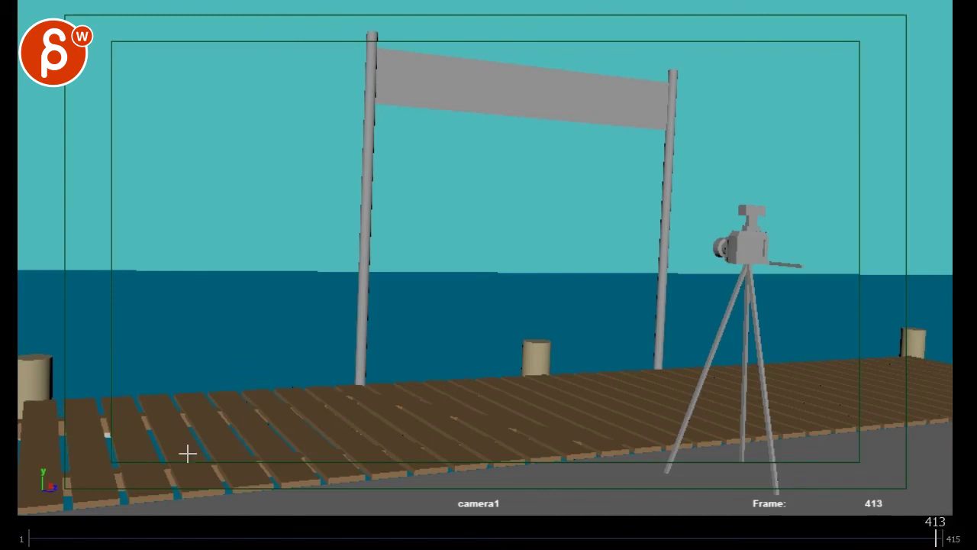
left_click_drag(54, 539, 922, 539)
left_click_drag(868, 547, 611, 544)
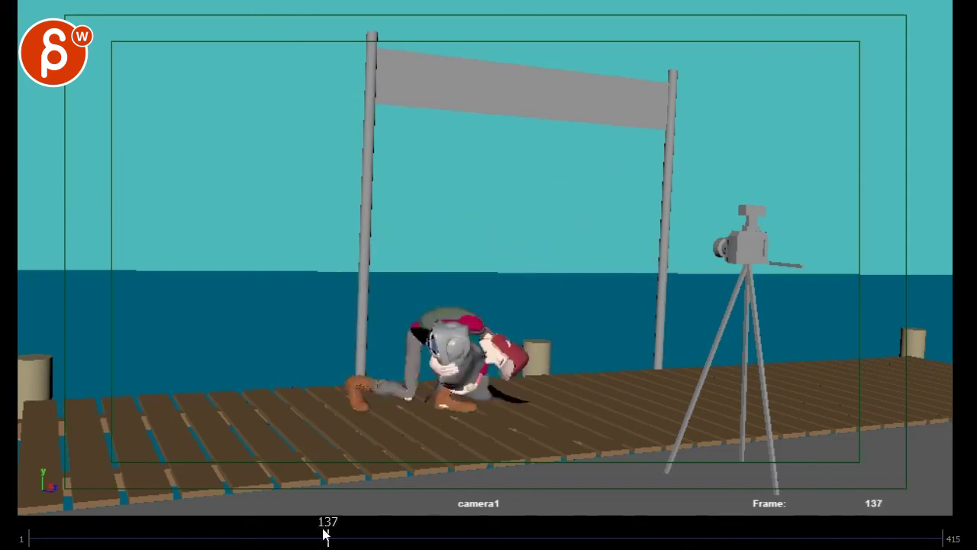